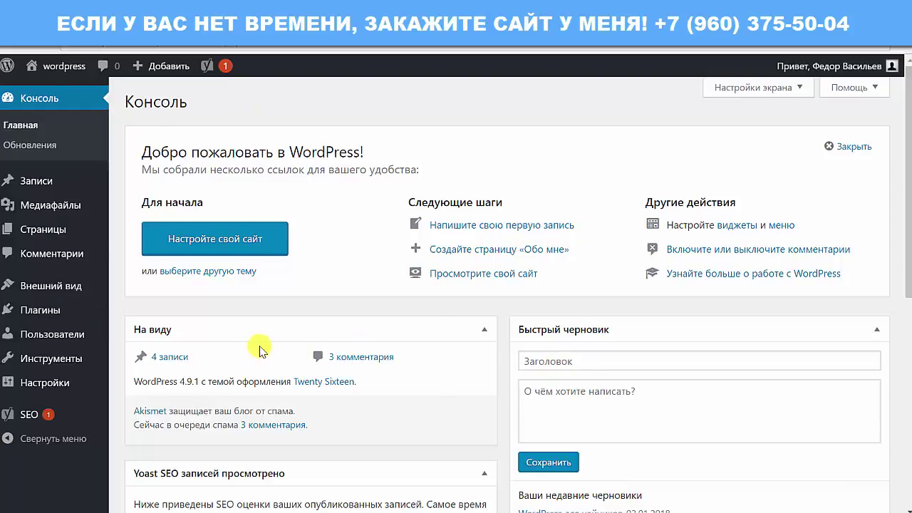
Open the Yoast SEO dashboard and review its Общие (General) settings
mouse_move(33, 419)
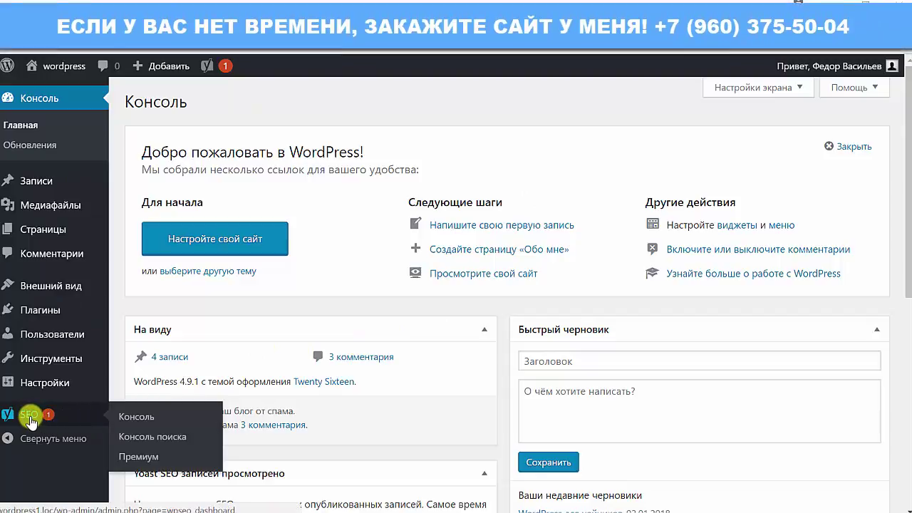
left_click(32, 419)
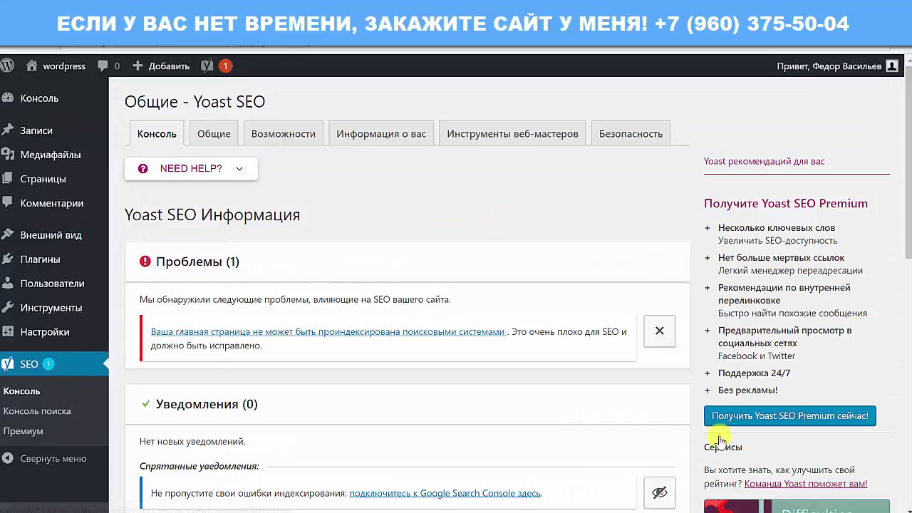
scroll(427, 444, "down", 2)
scroll(371, 420, "up", 2)
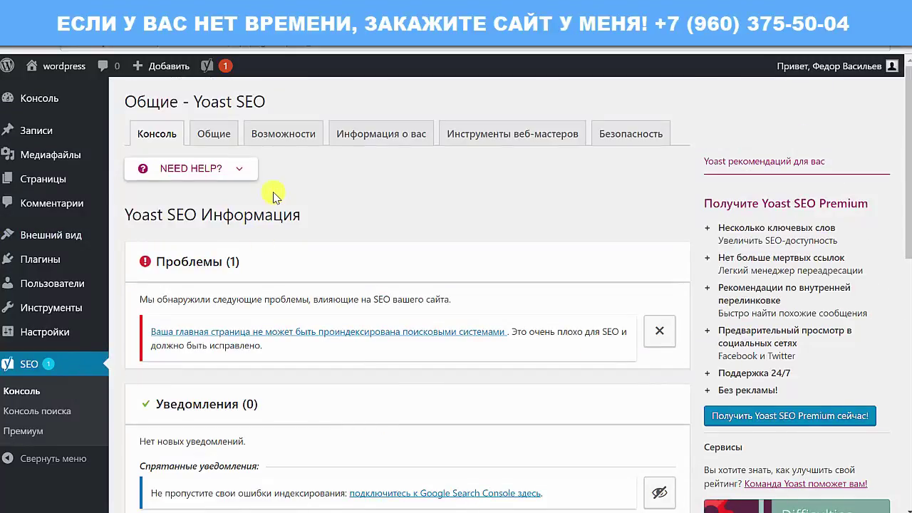
left_click(212, 136)
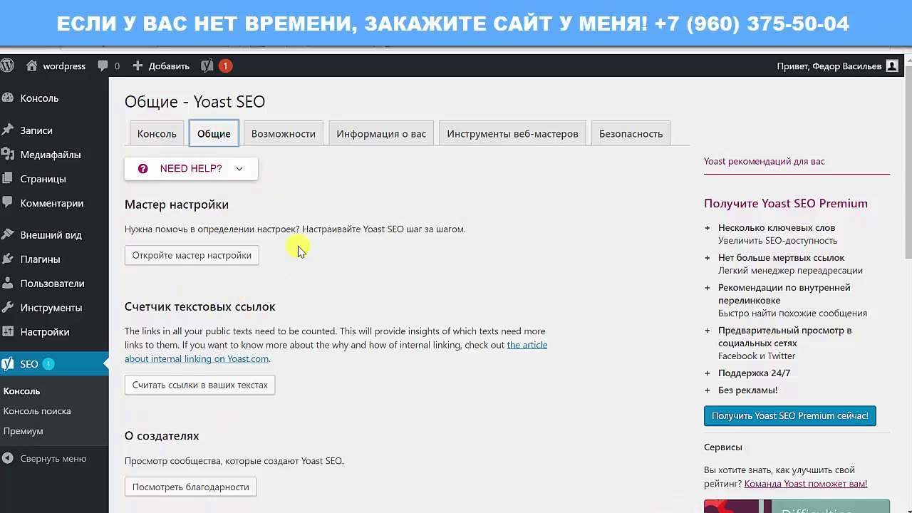
scroll(300, 250, "down", 2)
scroll(385, 376, "up", 2)
Launch the setup wizard, return, and show the Возможности feature switches
left_click(188, 256)
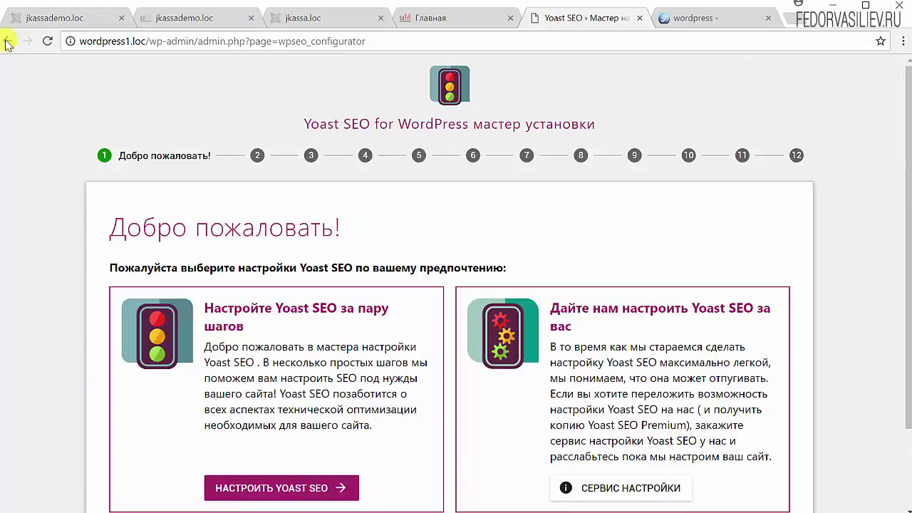
left_click(6, 41)
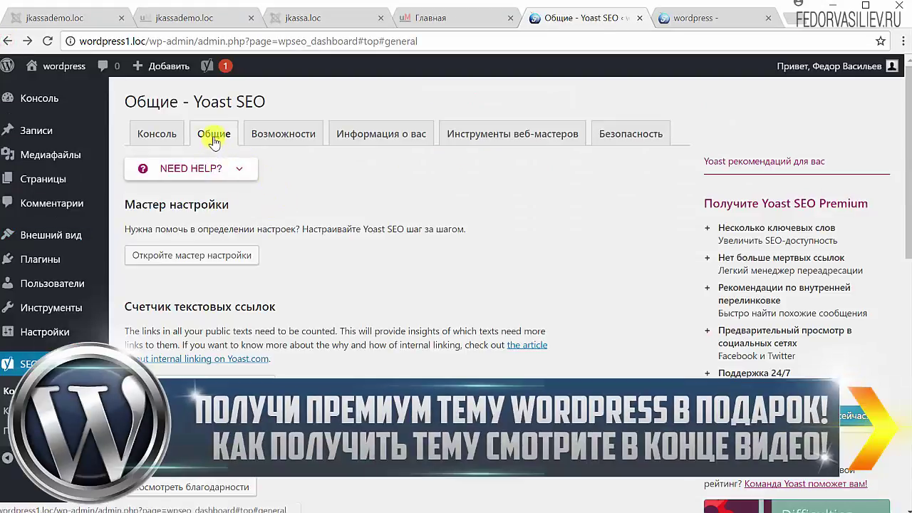
left_click(298, 138)
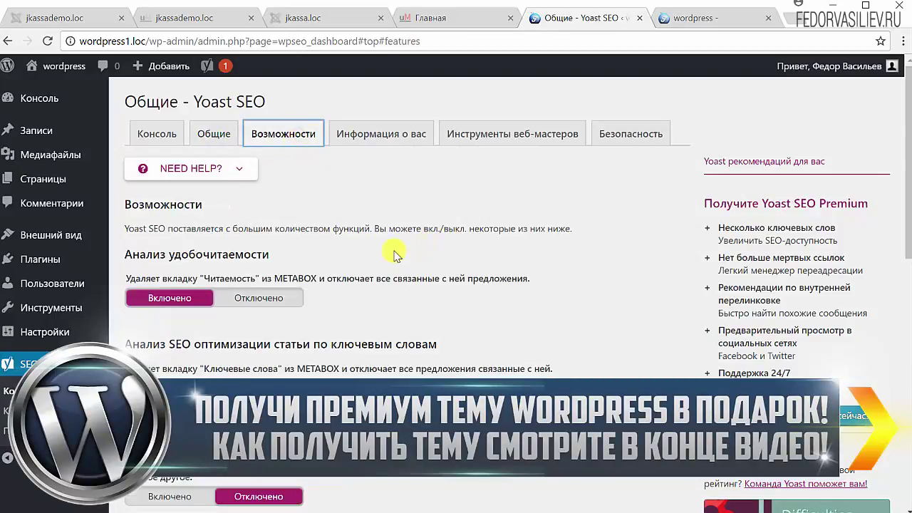
scroll(153, 299, "down", 6)
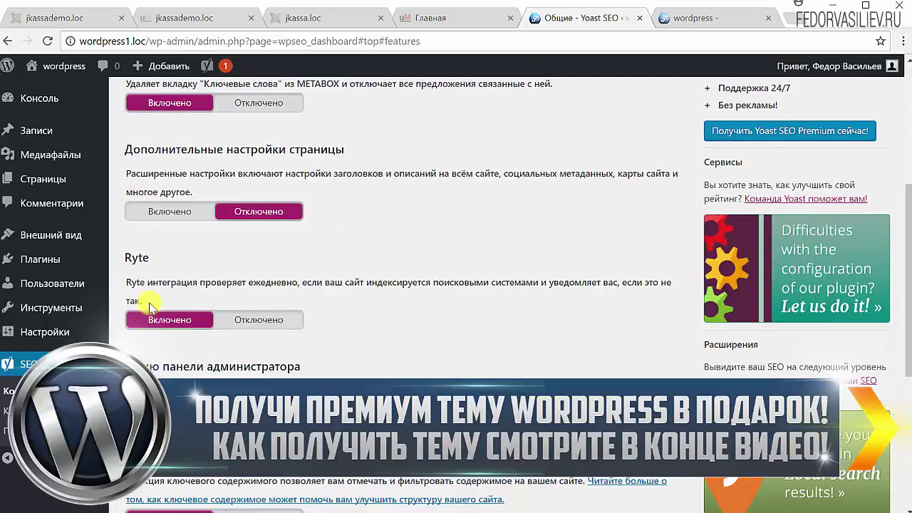
scroll(150, 303, "up", 6)
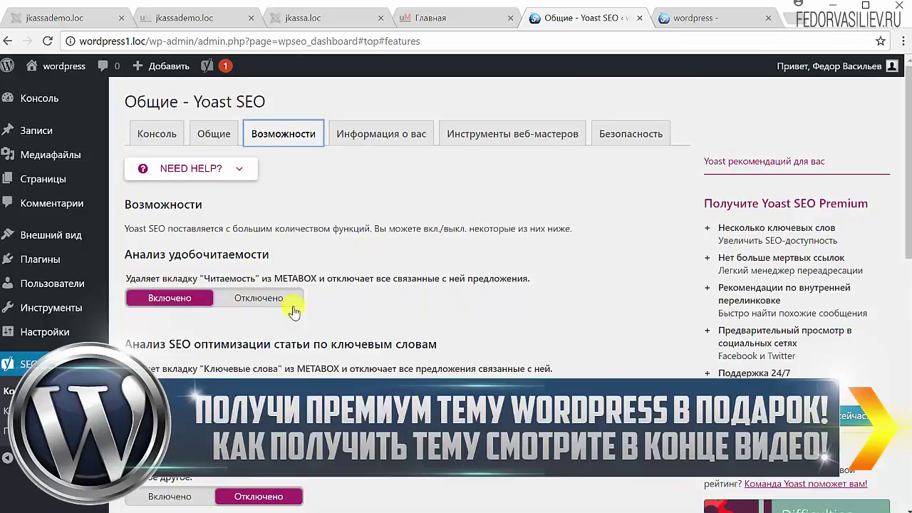
scroll(404, 286, "down", 5)
scroll(404, 285, "up", 5)
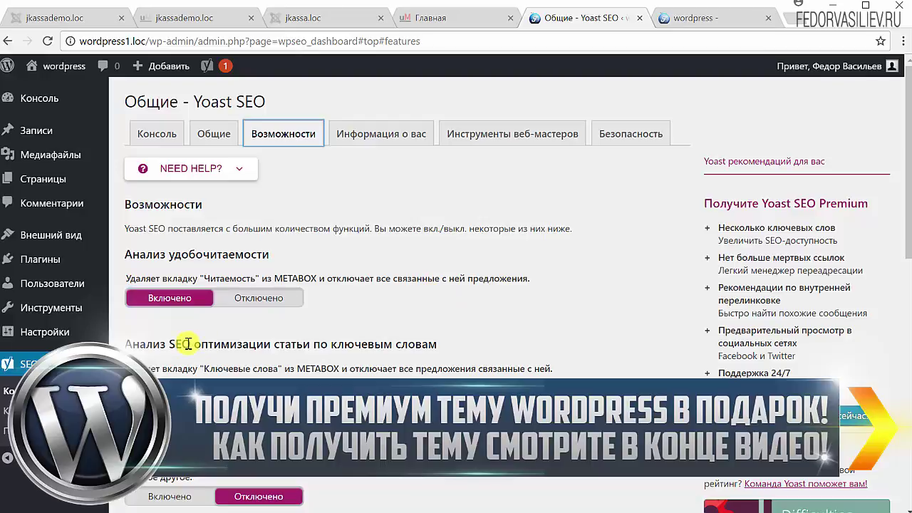
mouse_move(45, 130)
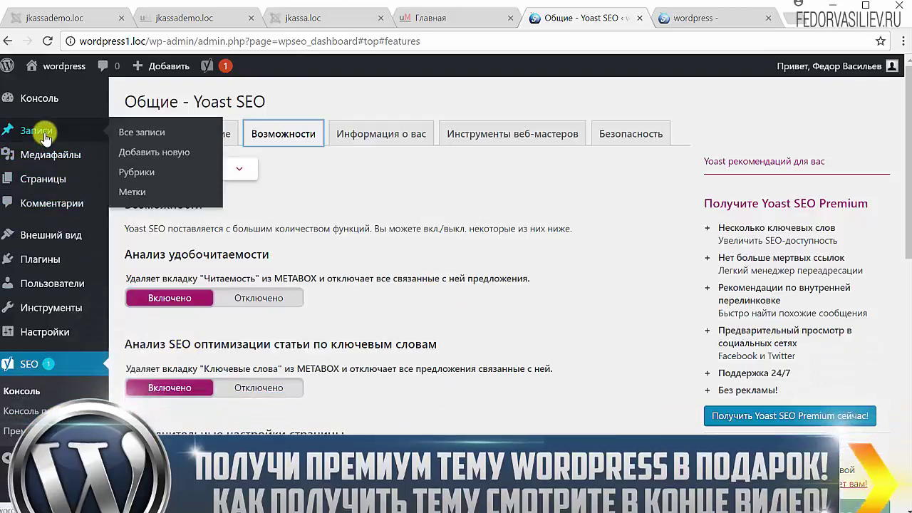
Open Все записи in a new tab and edit the post Демо запись 2
right_click(118, 133)
left_click(147, 143)
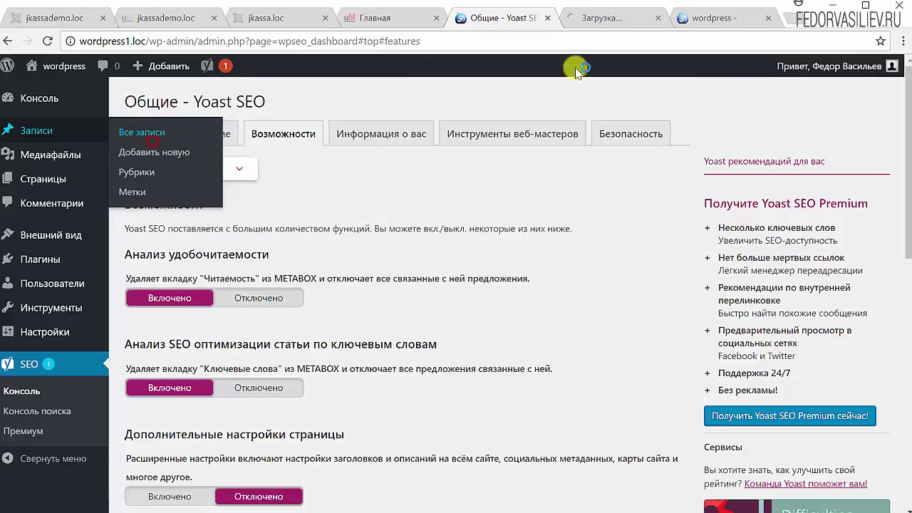
left_click(613, 21)
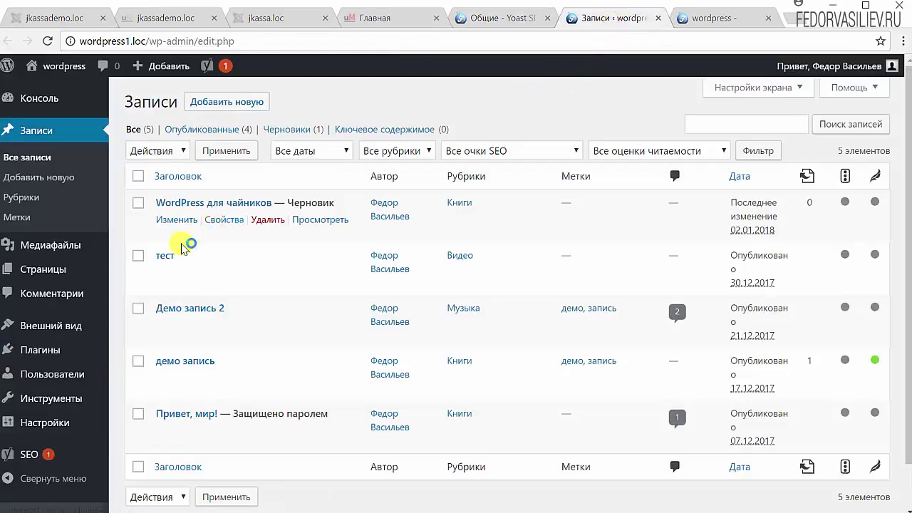
left_click(172, 308)
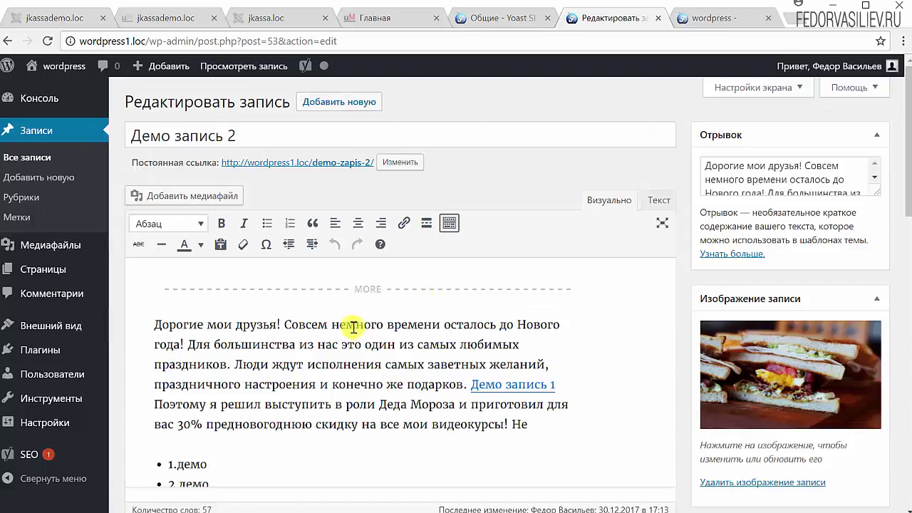
Check the post's Yoast Читабельность rating (Хорошо), then view the site's front page
scroll(518, 232, "down", 3)
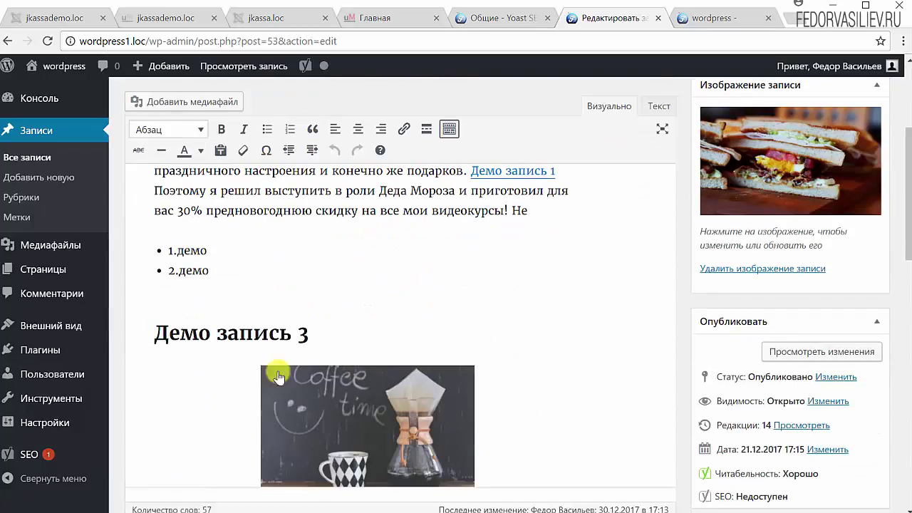
scroll(627, 449, "down", 1)
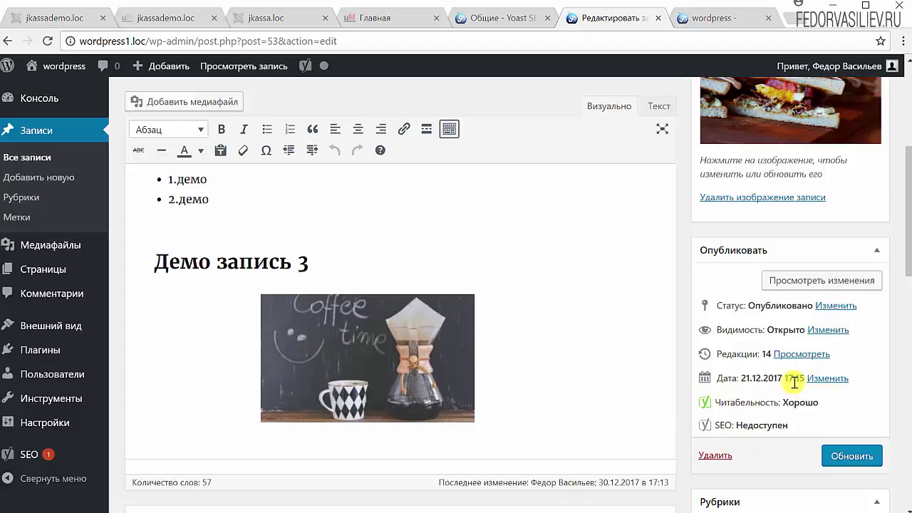
scroll(739, 447, "down", 5)
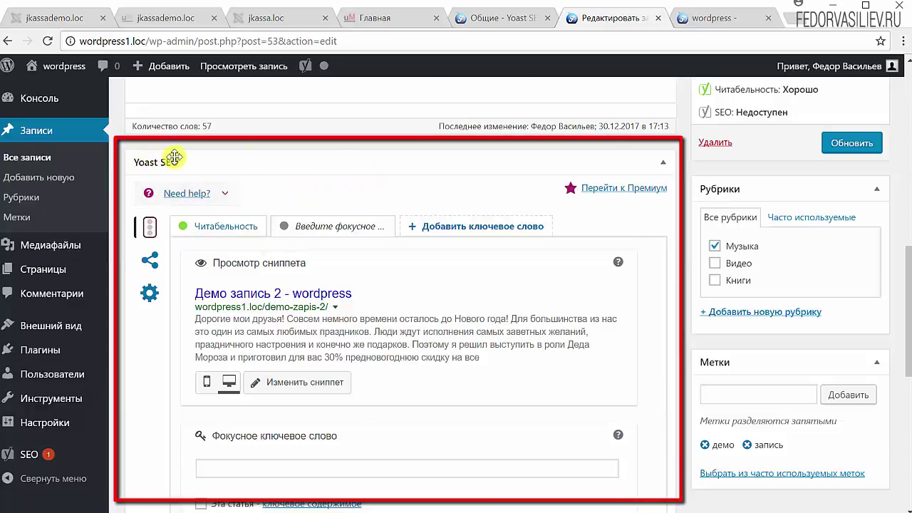
left_click(669, 165)
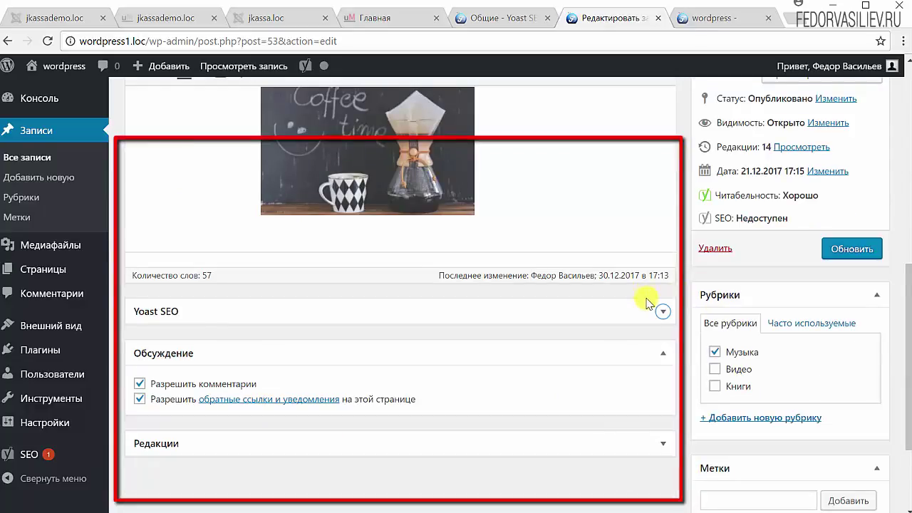
left_click(664, 313)
scroll(373, 357, "down", 2)
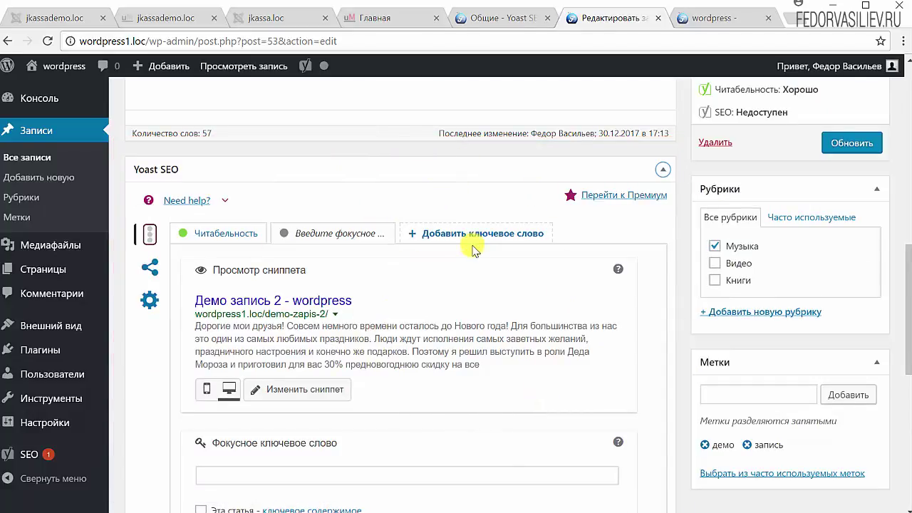
scroll(384, 376, "down", 1)
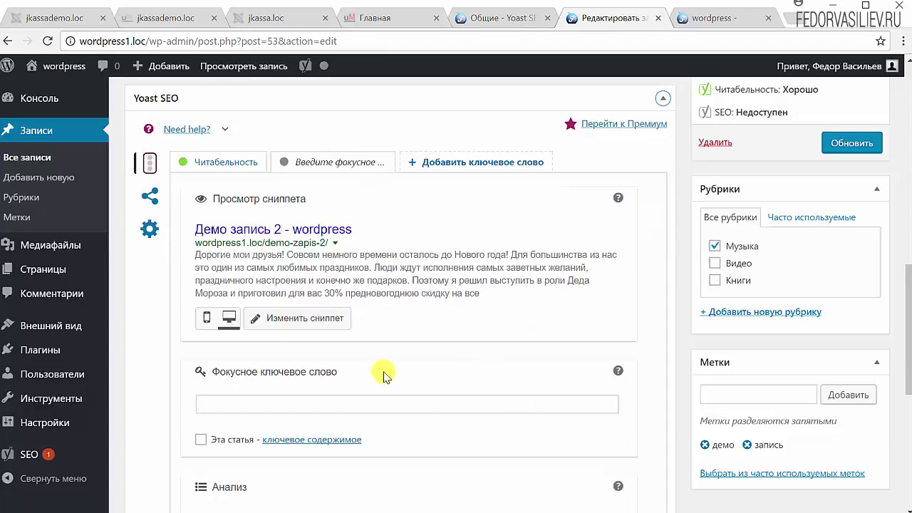
scroll(383, 375, "down", 4)
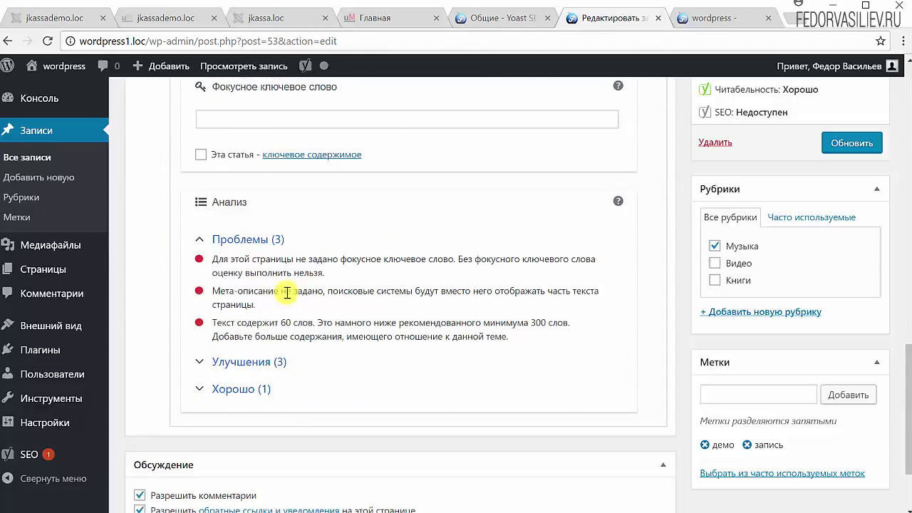
scroll(356, 291, "up", 6)
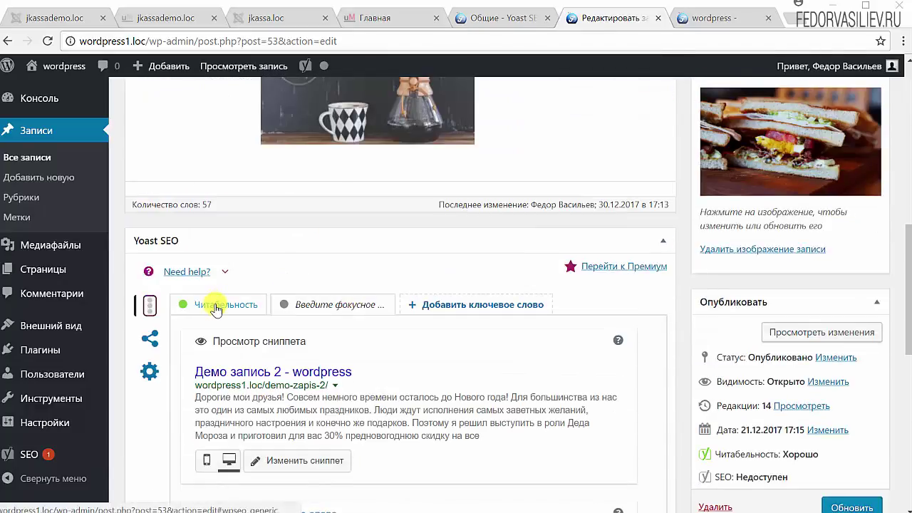
left_click(218, 306)
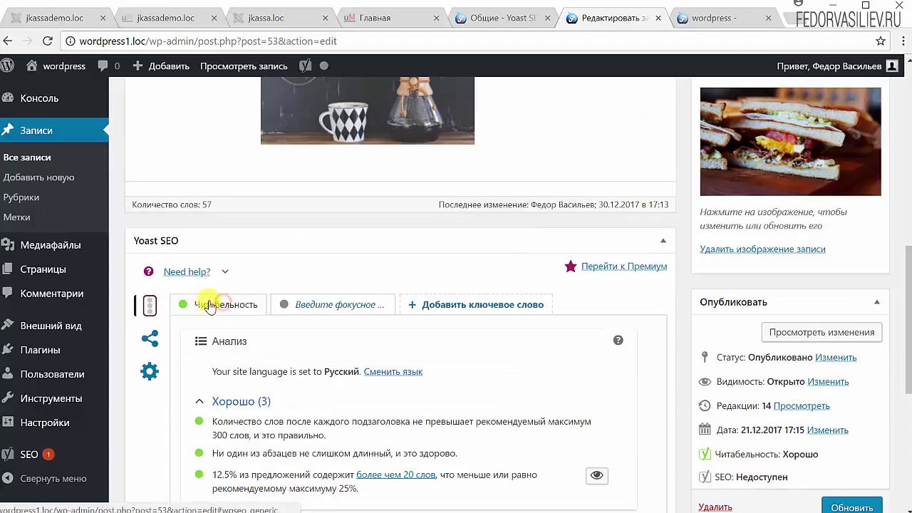
left_click(703, 19)
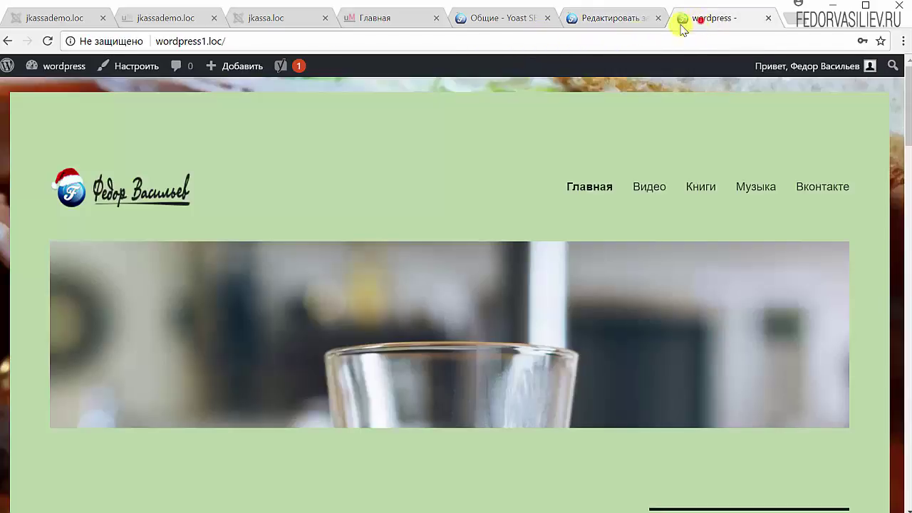
Switch Yoast readability analysis to Отключено and save the features settings
left_click(482, 19)
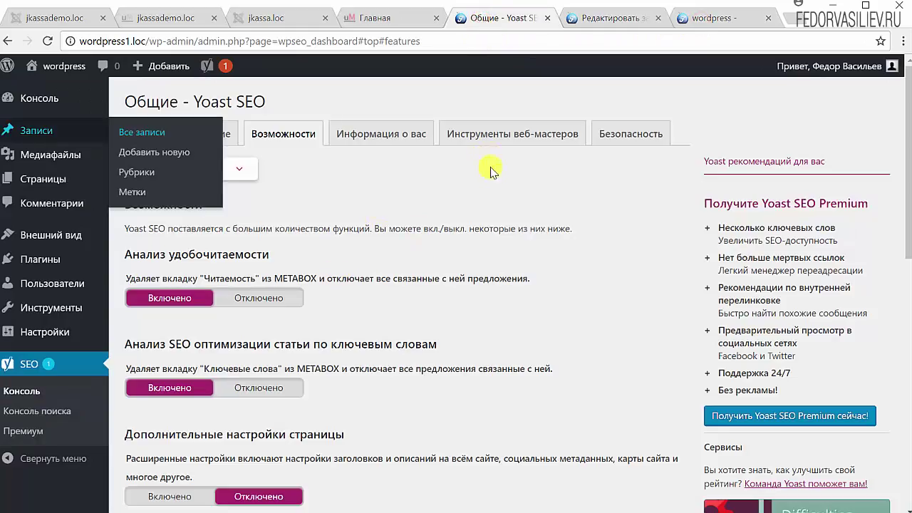
left_click(264, 299)
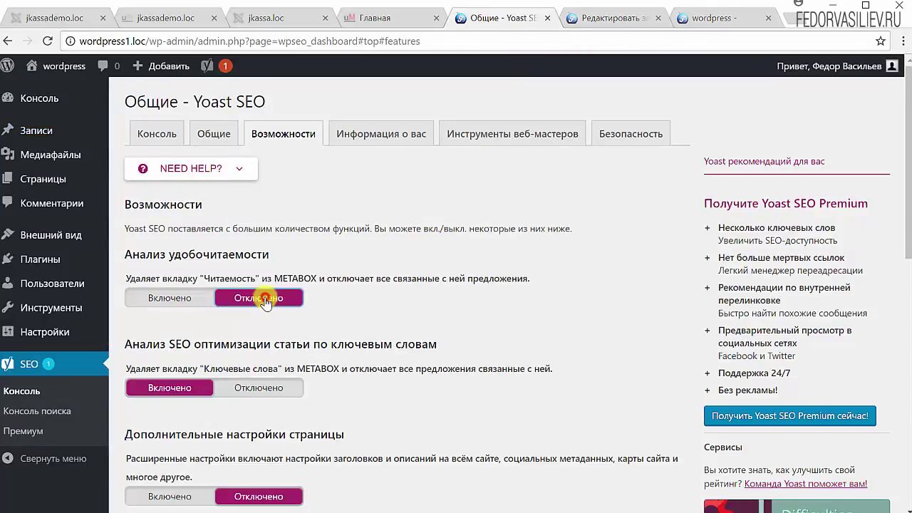
scroll(433, 281, "down", 8)
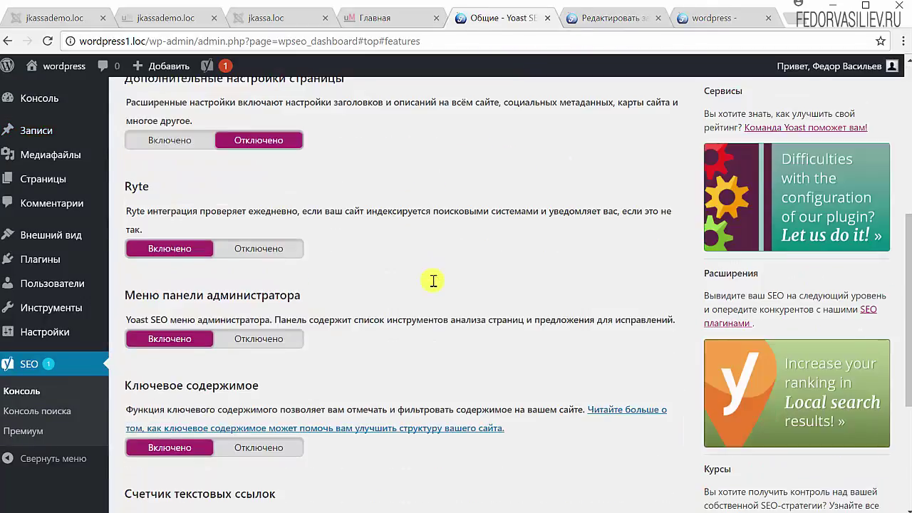
left_click(187, 375)
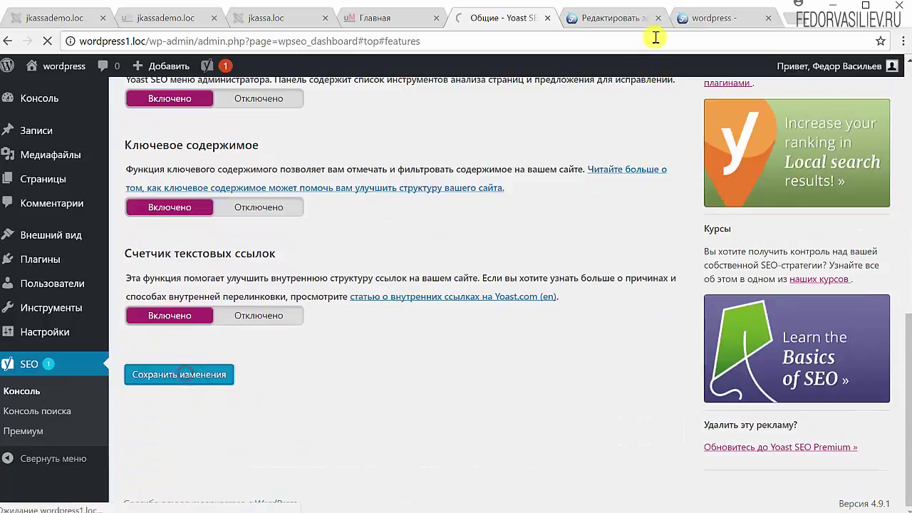
Reload the post editor to see the change, then set readability analysis back to Включено
left_click(698, 19)
left_click(576, 19)
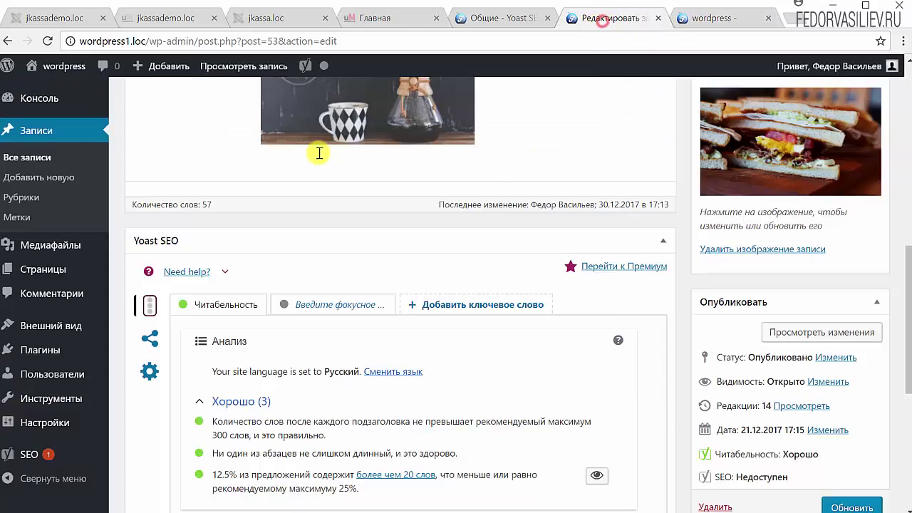
left_click(49, 42)
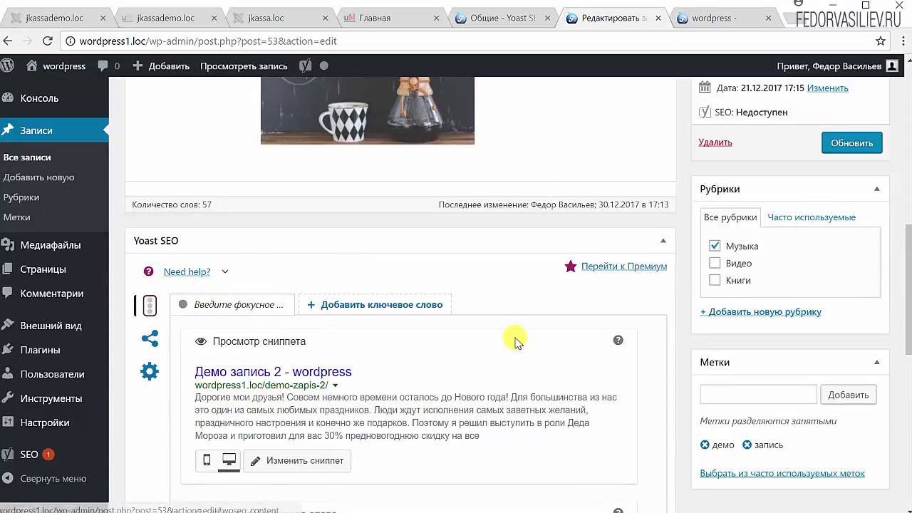
left_click(531, 20)
left_click(170, 341)
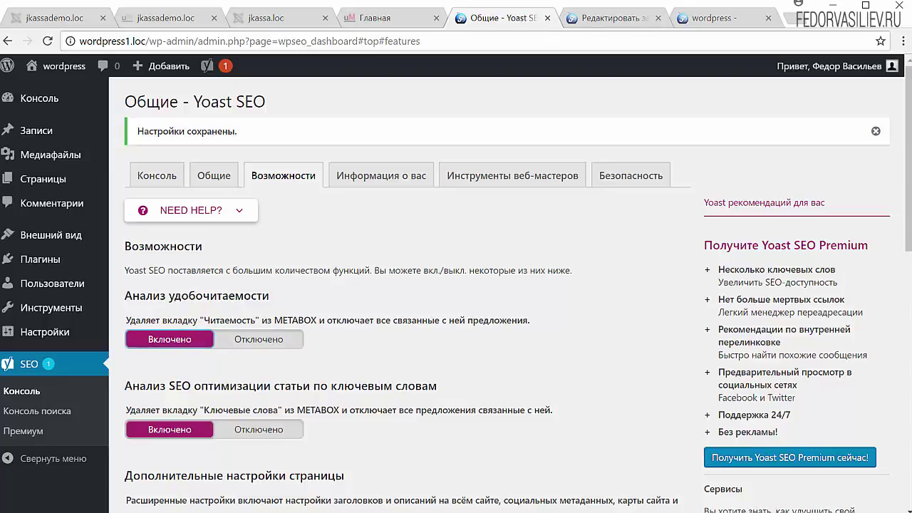
Set Дополнительные настройки страницы to Включено and click Сохранить изменения
scroll(406, 244, "down", 2)
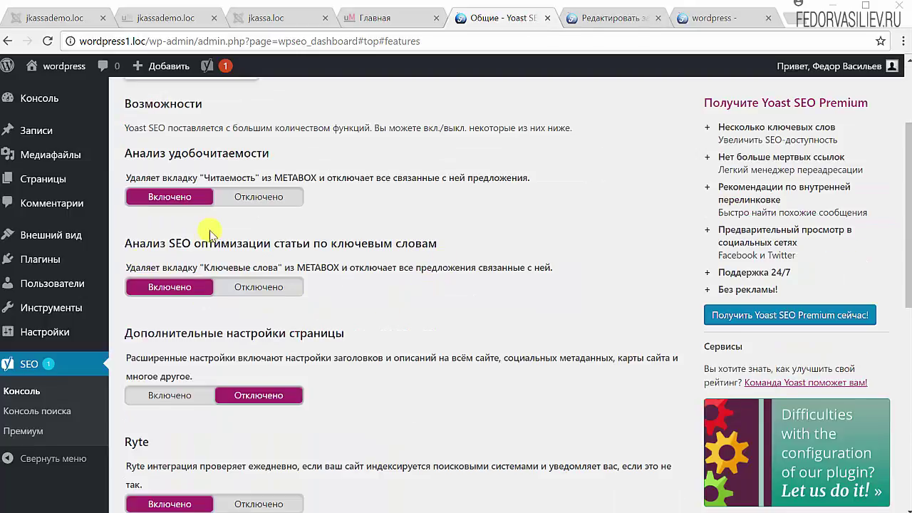
left_click_drag(278, 268, 216, 267)
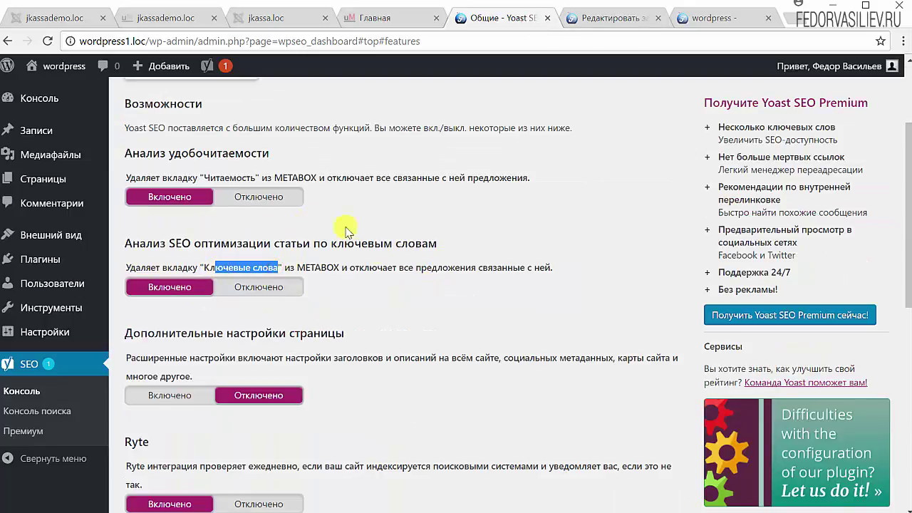
scroll(576, 283, "down", 3)
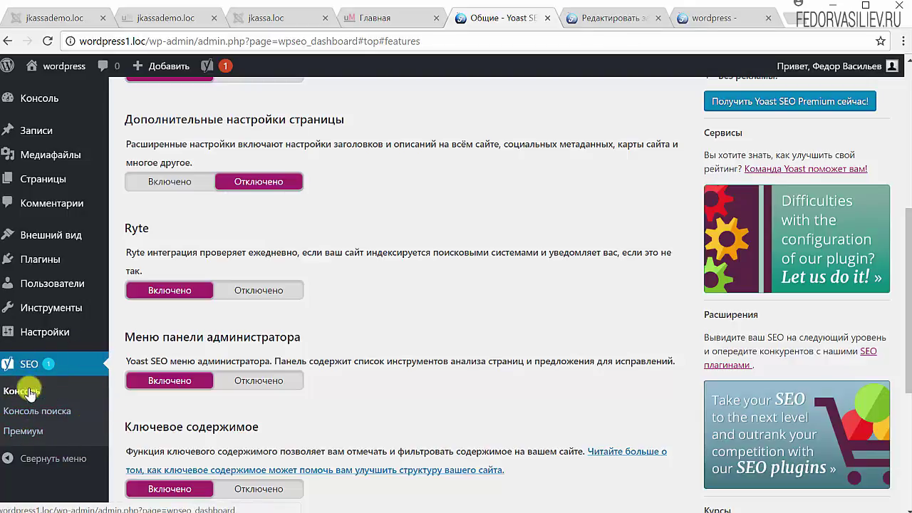
left_click(169, 184)
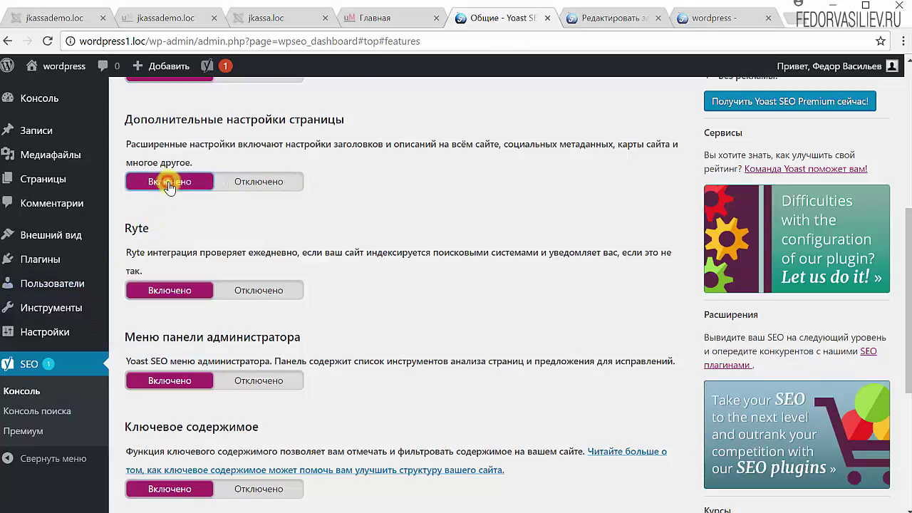
scroll(375, 202, "down", 3)
left_click(179, 444)
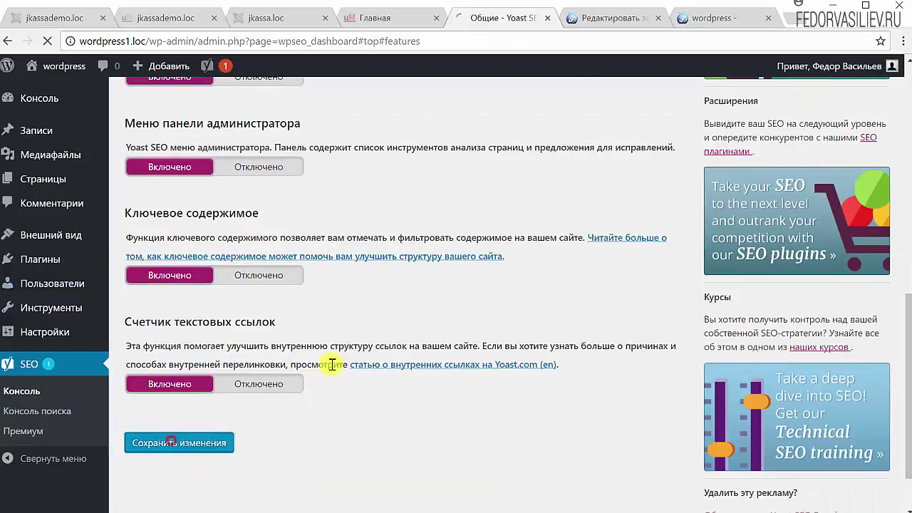
scroll(328, 352, "down", 2)
scroll(82, 374, "down", 1)
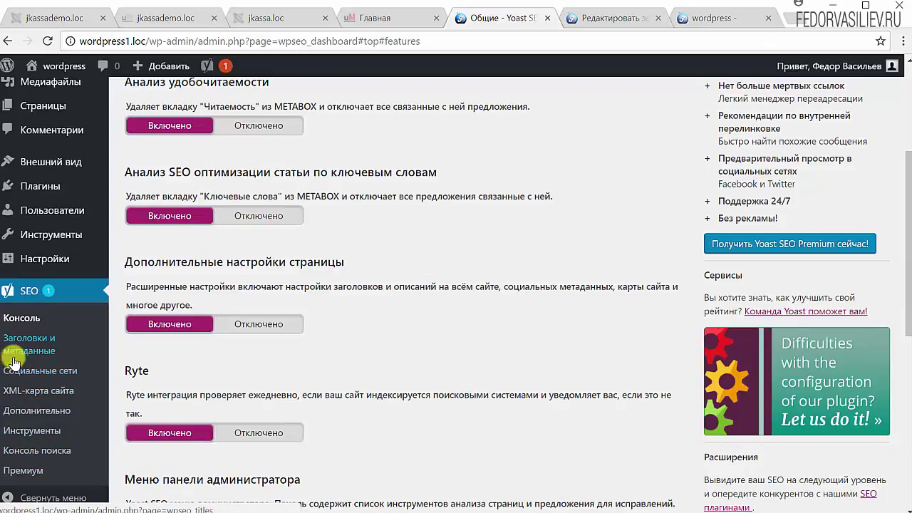
scroll(312, 294, "up", 3)
scroll(318, 308, "down", 3)
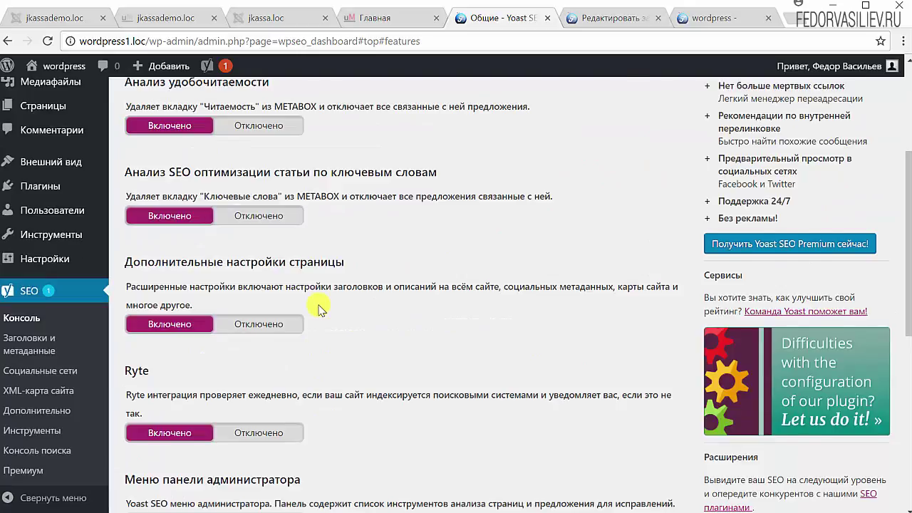
scroll(318, 308, "down", 1)
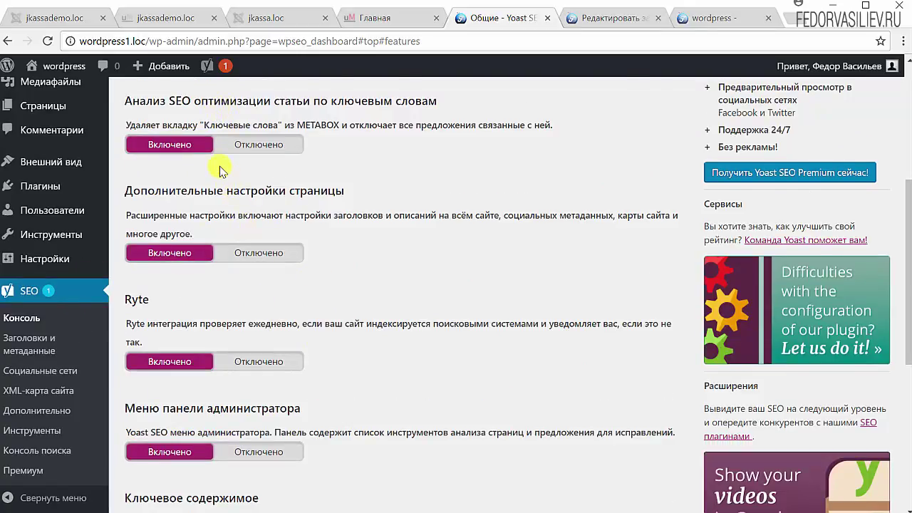
Set Меню панели администратора to Отключено and click Сохранить изменения
mouse_move(213, 71)
left_click(259, 452)
scroll(407, 381, "down", 3)
scroll(200, 460, "down", 2)
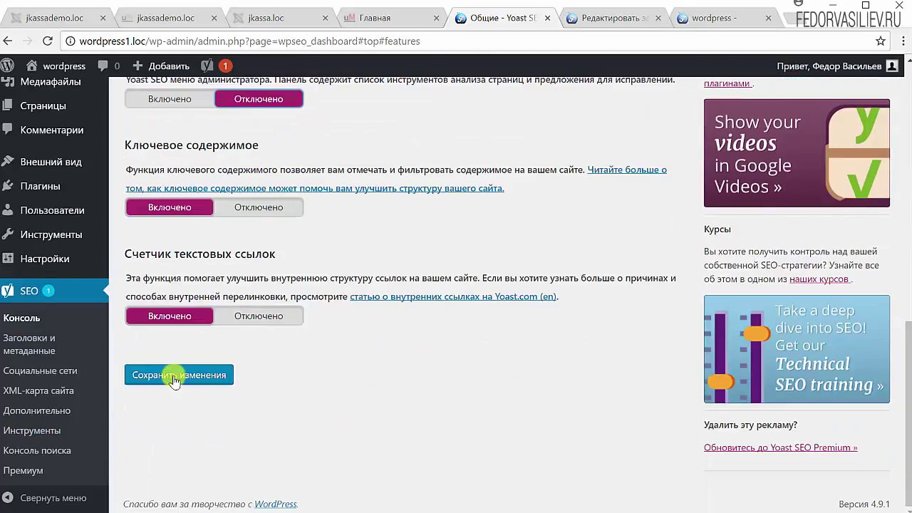
left_click(176, 377)
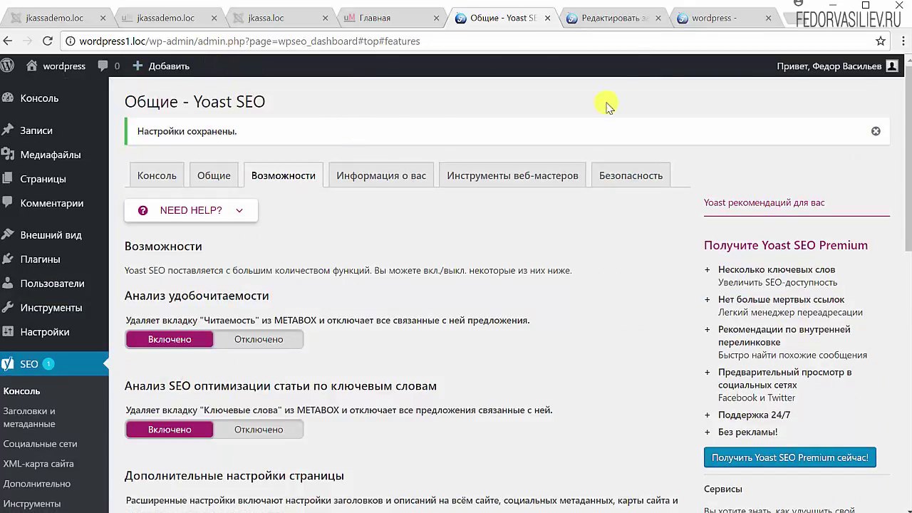
left_click(631, 18)
Reload the front page to confirm the toolbar's Yoast menu is gone, then return to settings
left_click(687, 17)
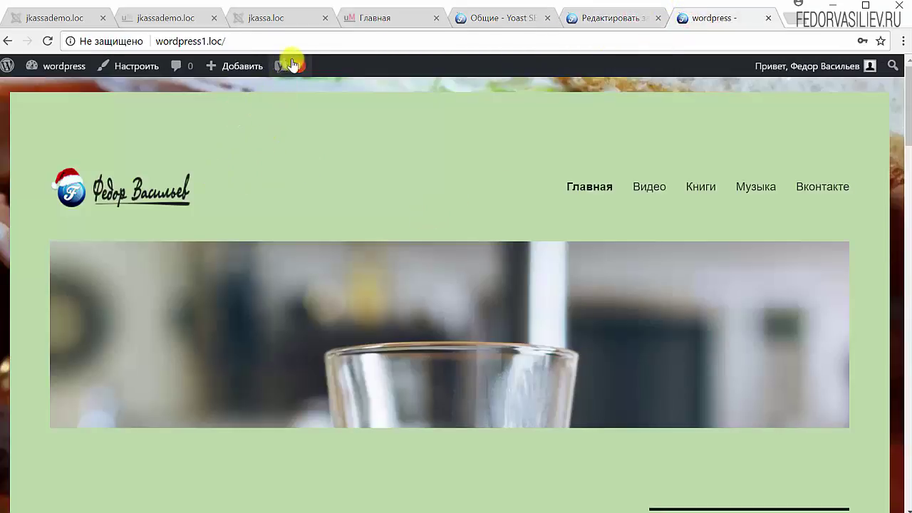
left_click(49, 41)
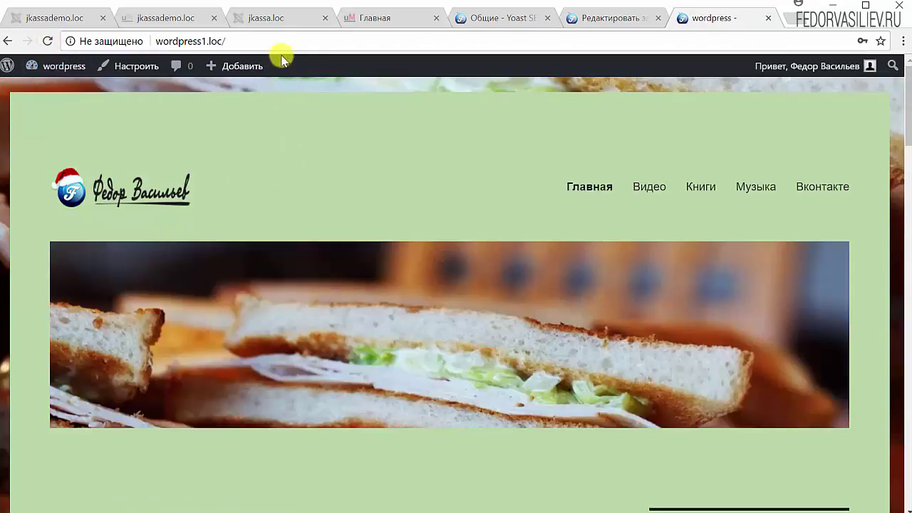
left_click(513, 20)
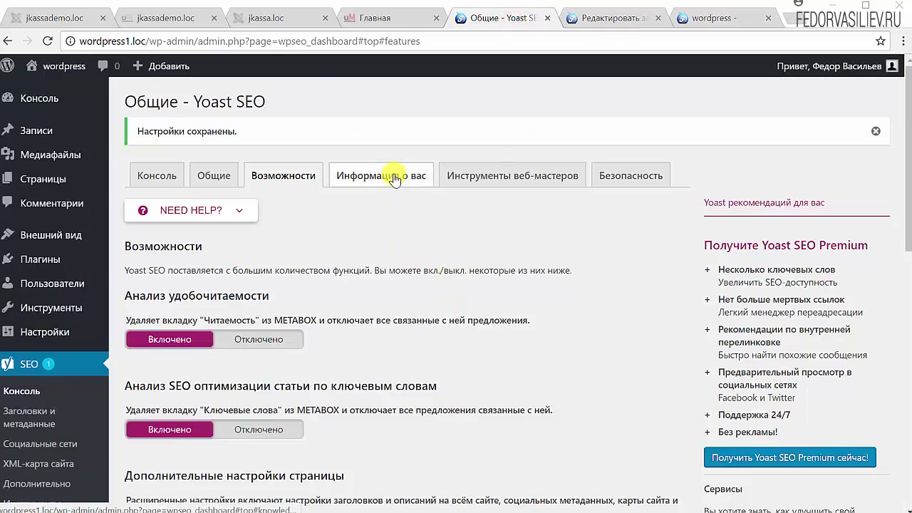
Open Информация о вас and copy the site name
left_click(395, 178)
scroll(427, 213, "down", 1)
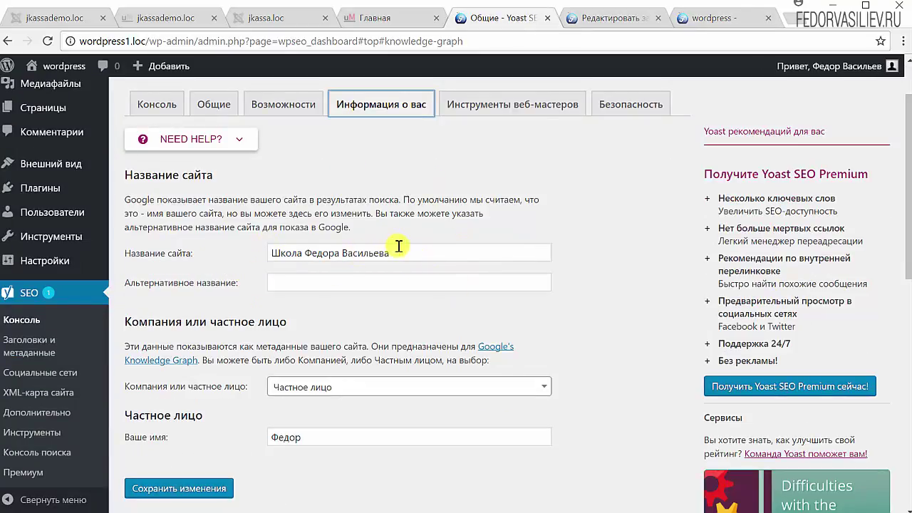
left_click_drag(397, 253, 246, 253)
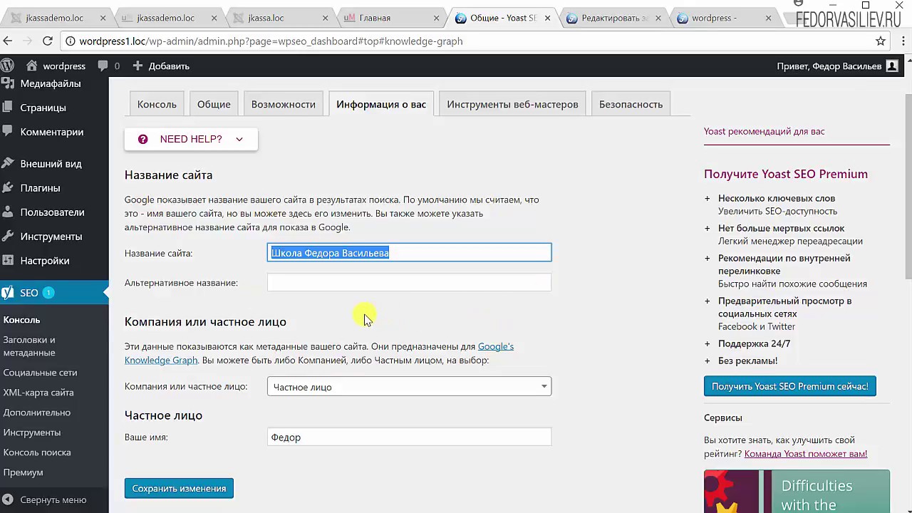
scroll(342, 314, "down", 1)
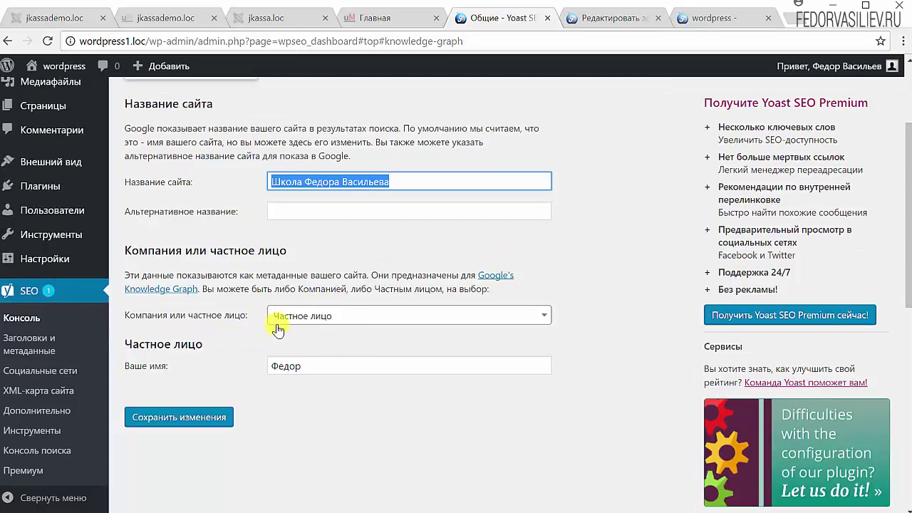
left_click(318, 365)
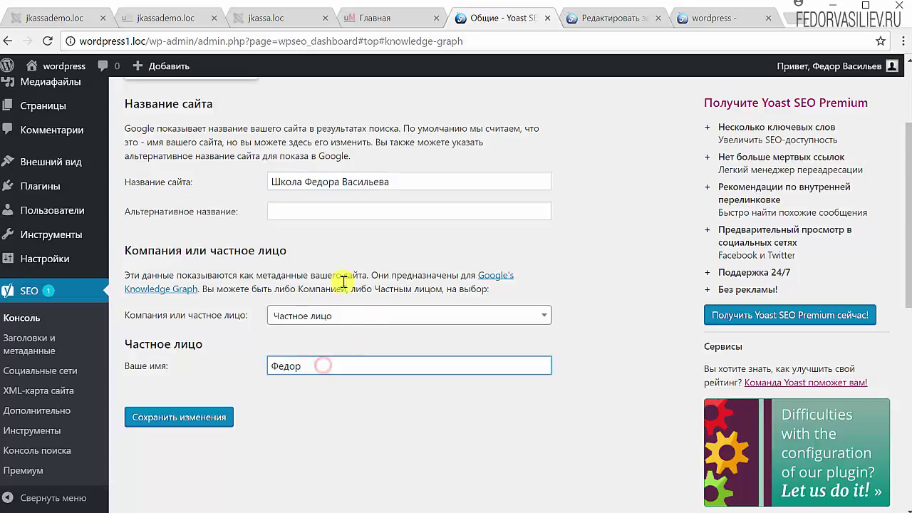
scroll(335, 344, "up", 1)
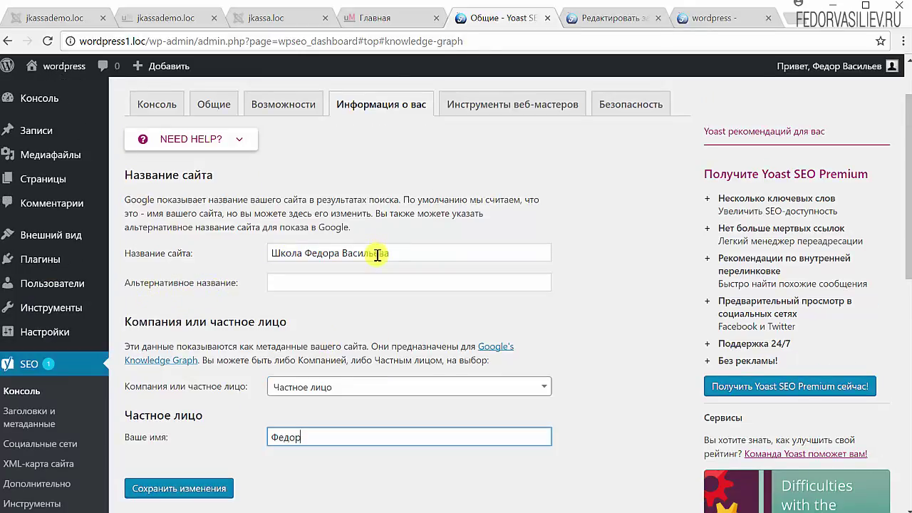
left_click_drag(394, 253, 235, 257)
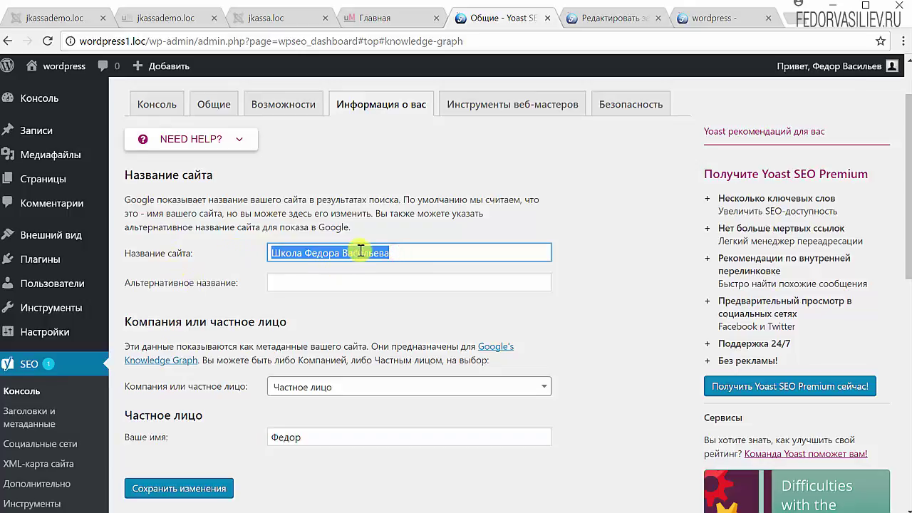
right_click(364, 250)
left_click(464, 277)
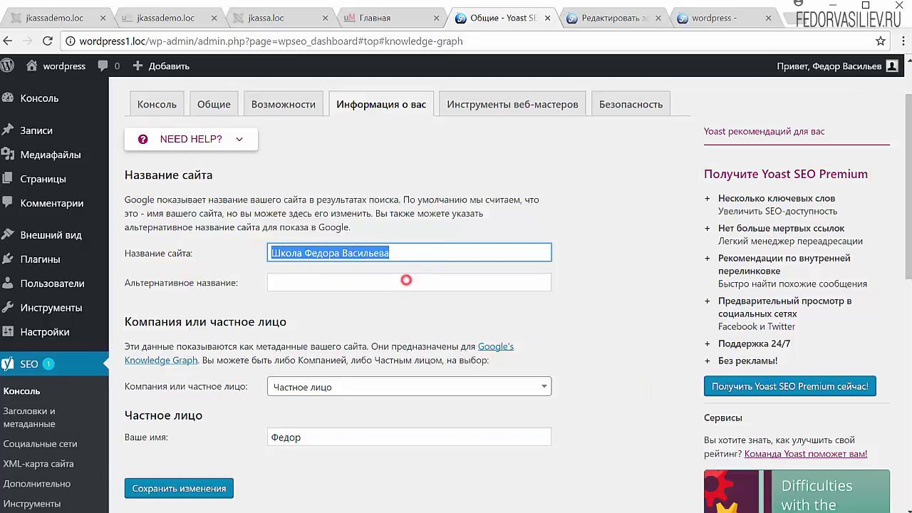
Paste the name into Альтернативное название and save the site information
left_click(302, 283)
key("ctrl+v")
left_click_drag(401, 283, 239, 287)
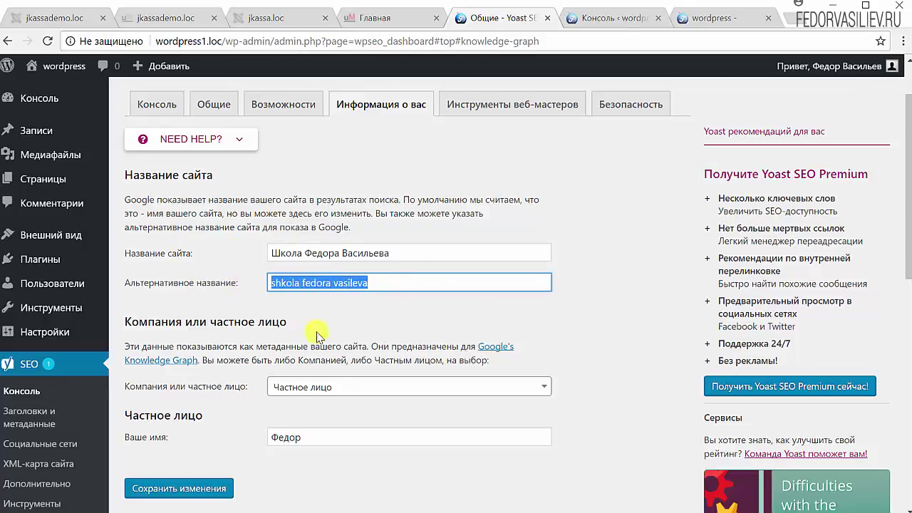
left_click(385, 316)
left_click(193, 489)
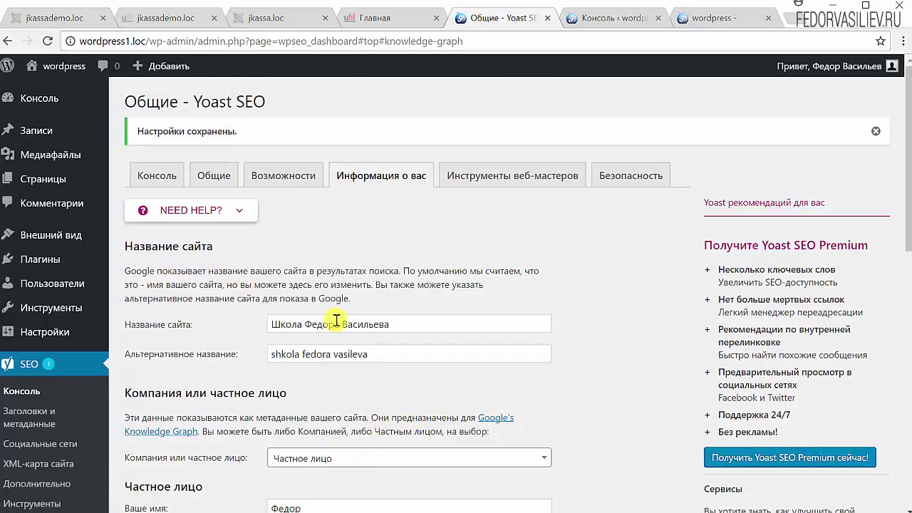
Keep the owner type as a private person and open Инструменты веб-мастеров
scroll(328, 318, "down", 2)
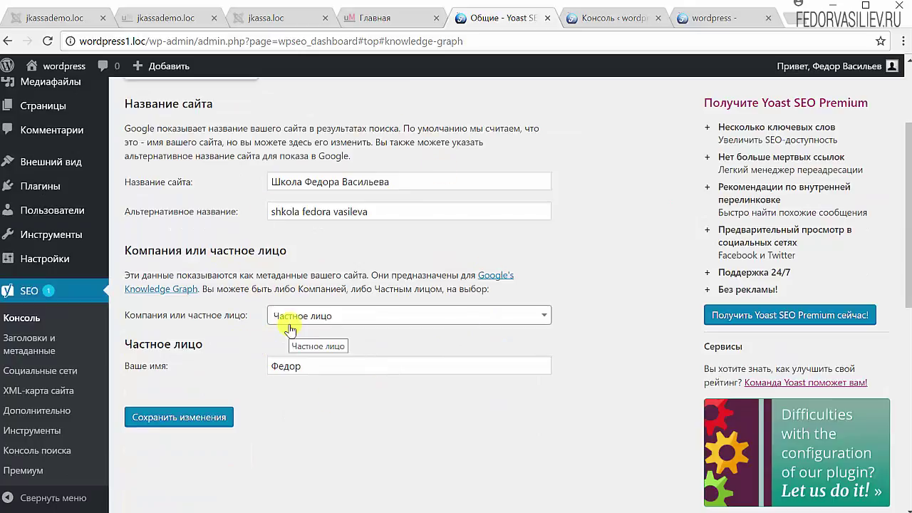
left_click(324, 320)
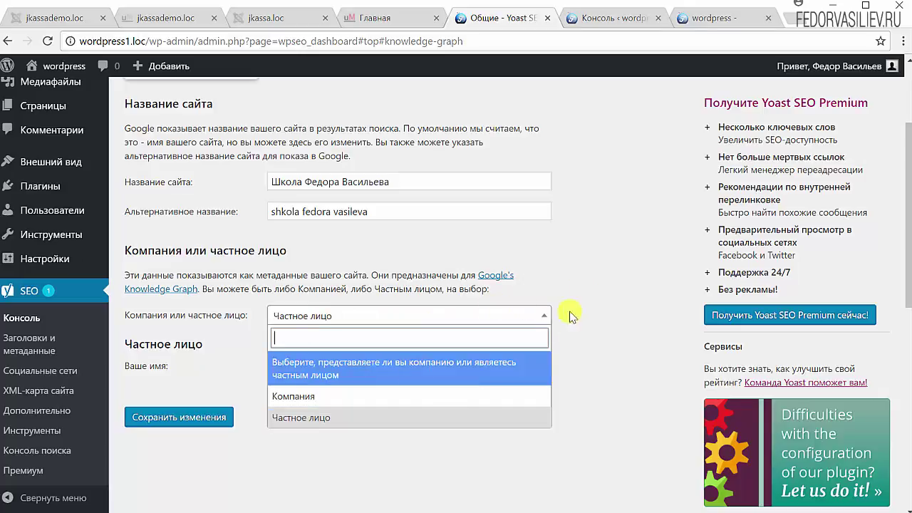
left_click(615, 273)
scroll(595, 350, "up", 2)
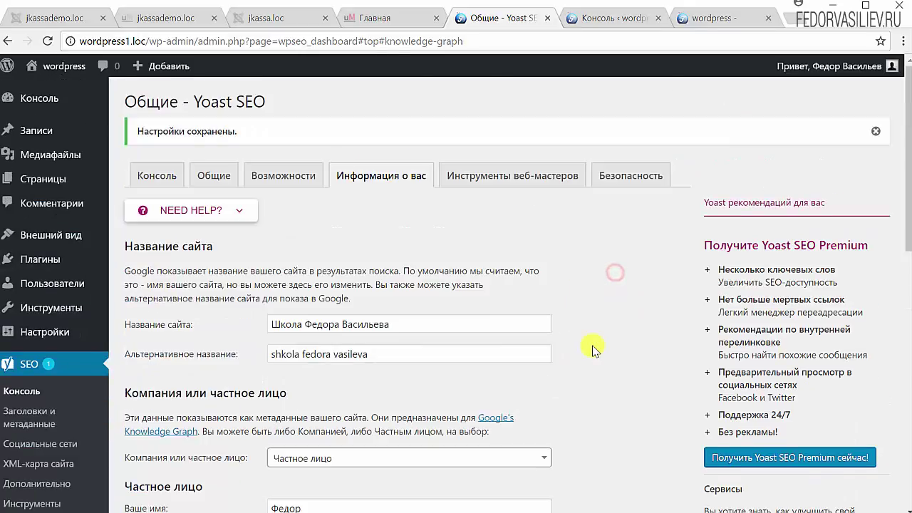
left_click(505, 177)
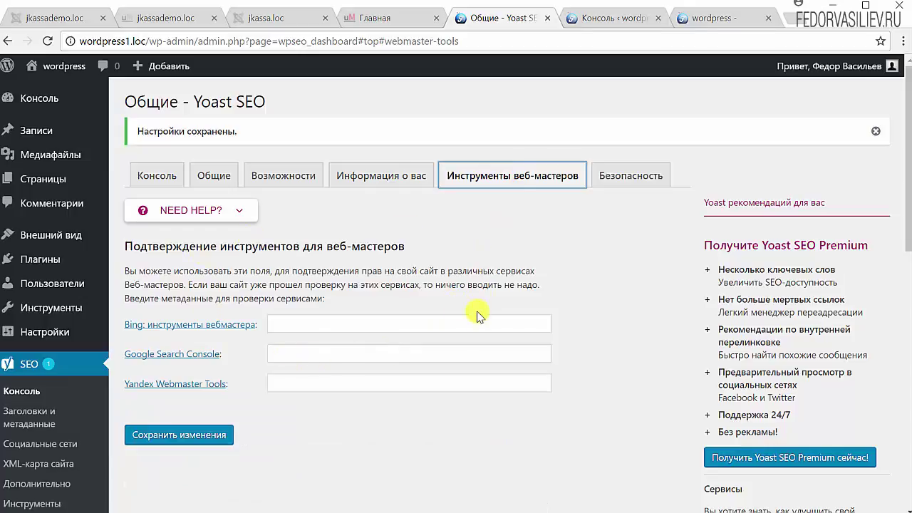
Read the webmaster verification explanation, then open the Безопасность tab
left_click_drag(325, 299, 198, 271)
left_click(294, 291)
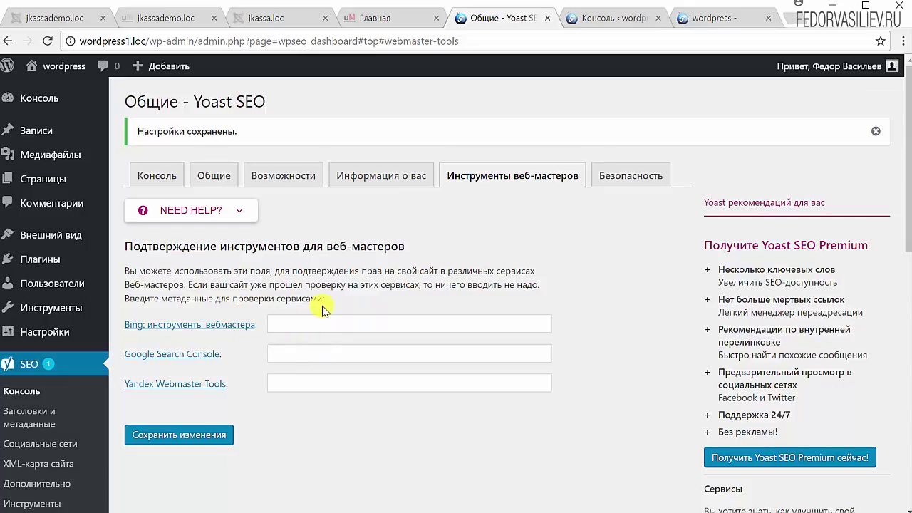
left_click_drag(329, 294, 241, 266)
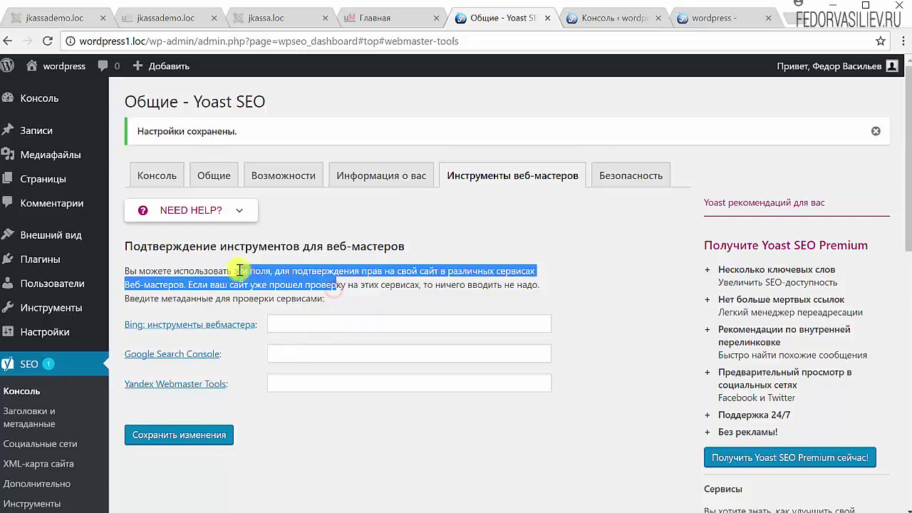
left_click(358, 300)
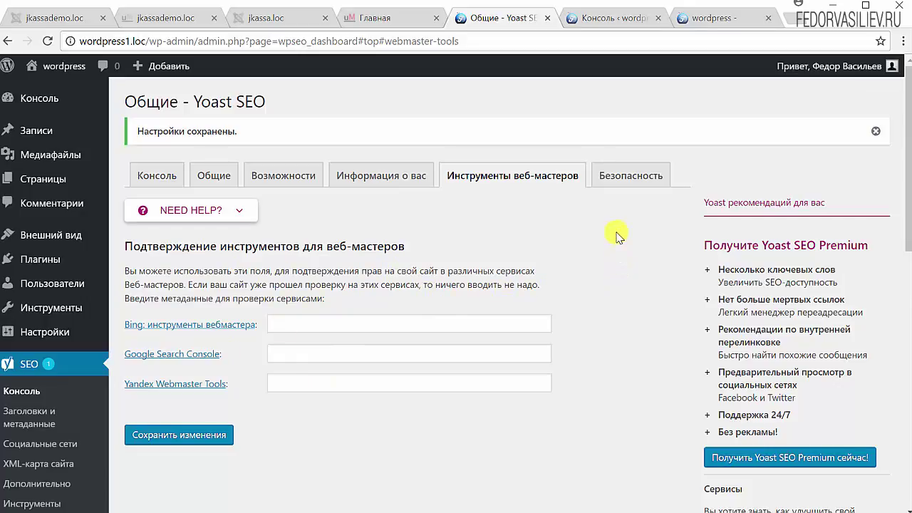
left_click(617, 175)
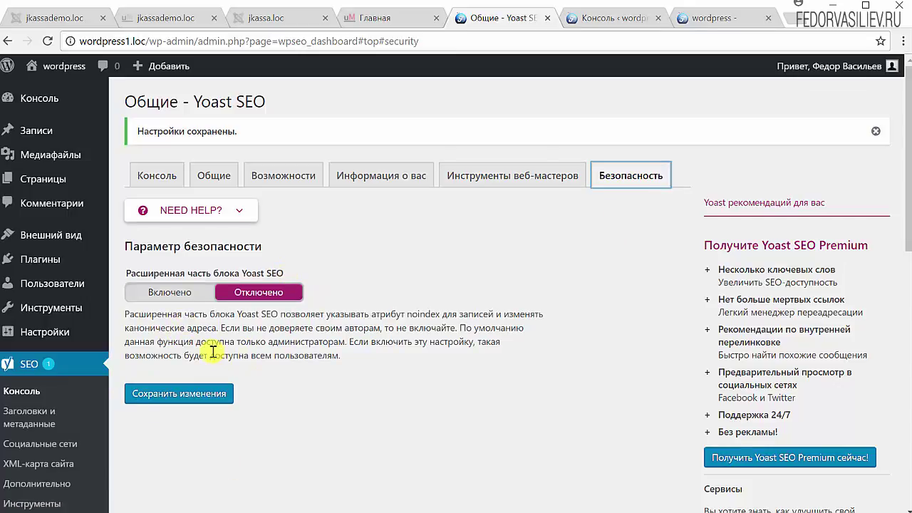
Read the advanced Yoast block description, toggle it to Включено, then back to Отключено
left_click_drag(139, 314, 271, 353)
left_click(316, 343)
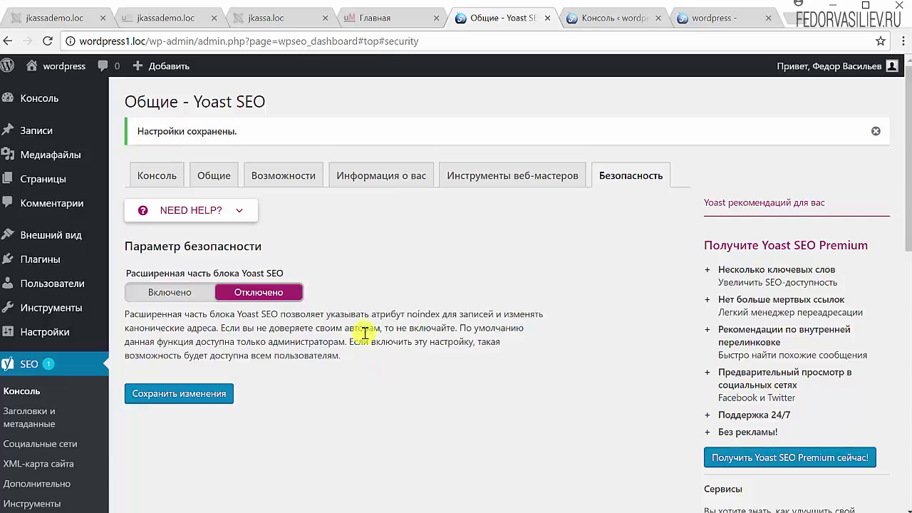
left_click_drag(374, 328, 397, 369)
left_click(396, 369)
left_click_drag(405, 315, 454, 315)
left_click(263, 293)
left_click(186, 294)
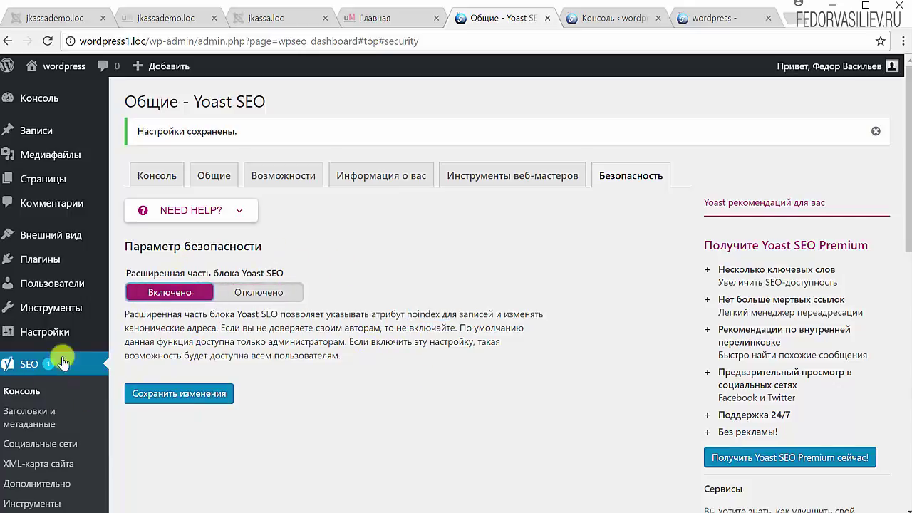
left_click(260, 295)
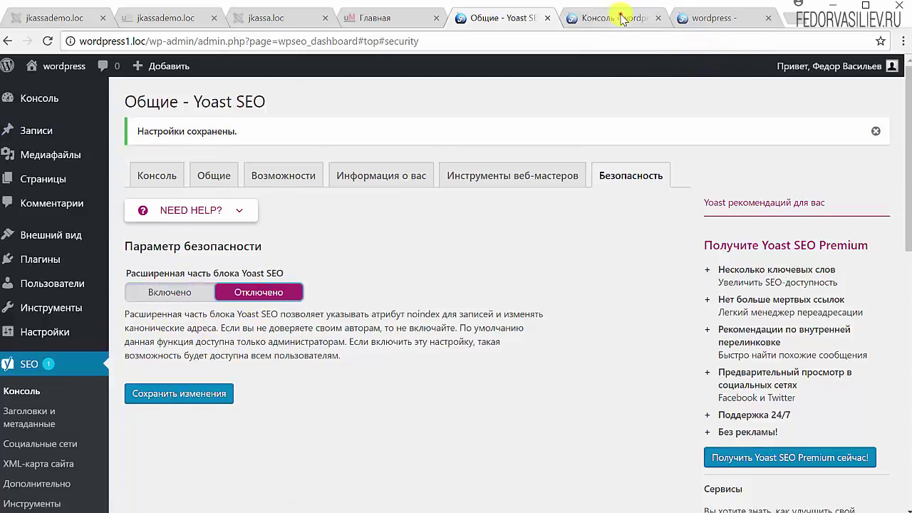
left_click(618, 16)
Start a new post via Записи > Добавить новую
mouse_move(35, 180)
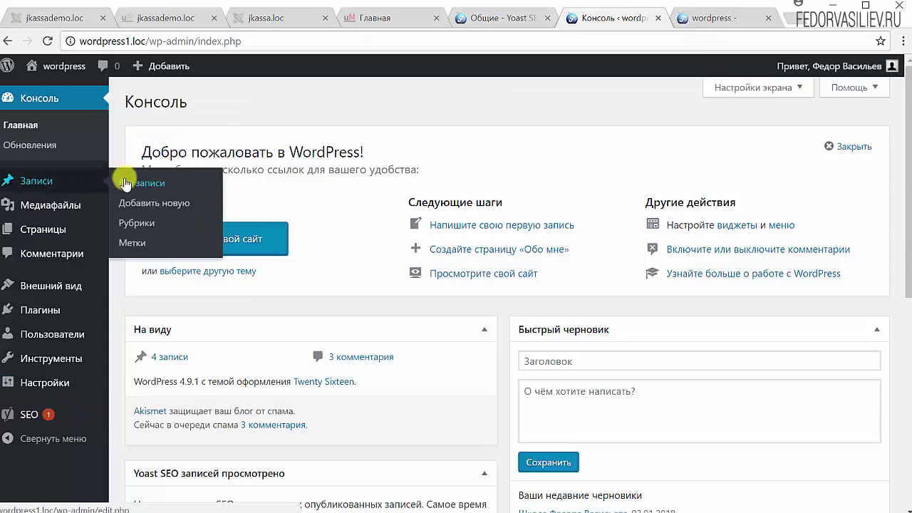
left_click(134, 204)
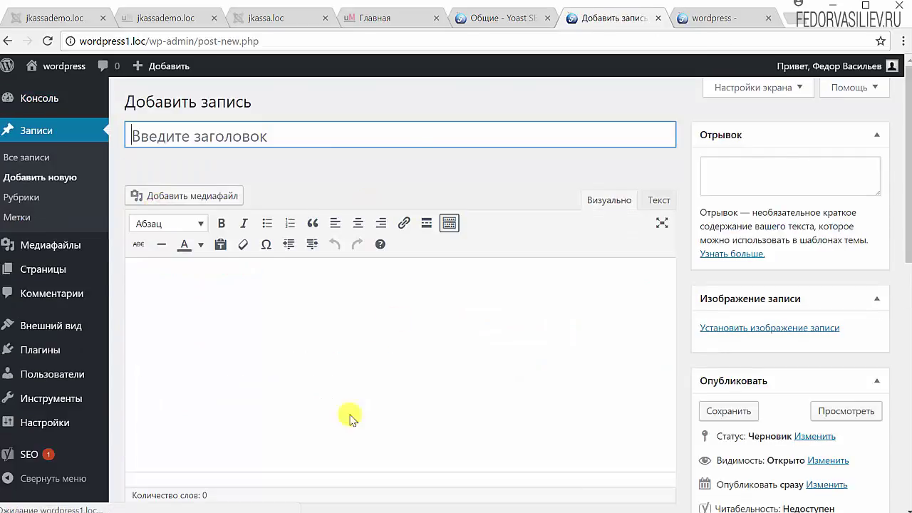
scroll(350, 420, "down", 3)
scroll(214, 345, "down", 1)
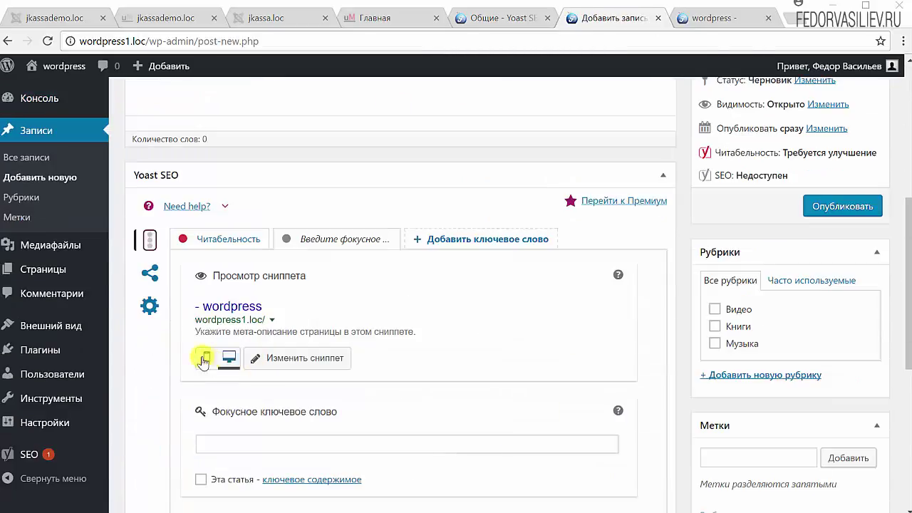
In the Yoast box's advanced settings, set Мета-тег robots follow to nofollow
left_click(147, 314)
scroll(149, 314, "down", 1)
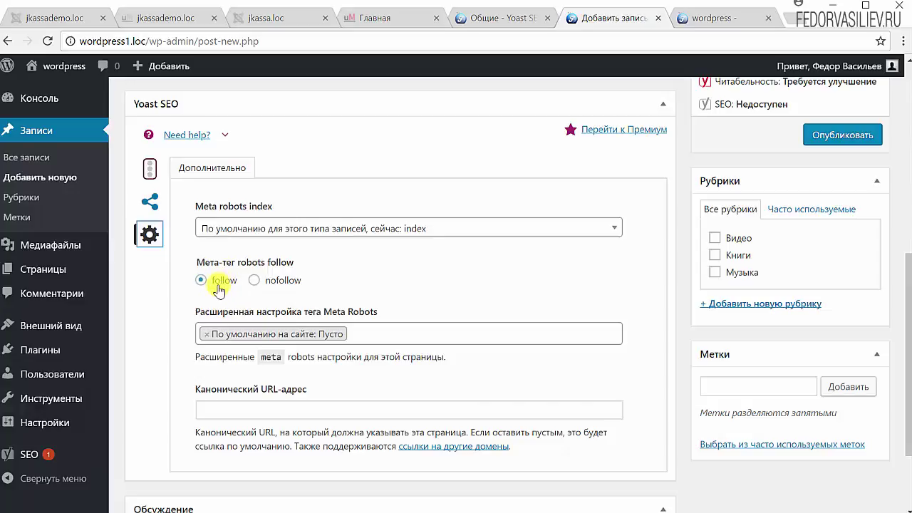
left_click(261, 281)
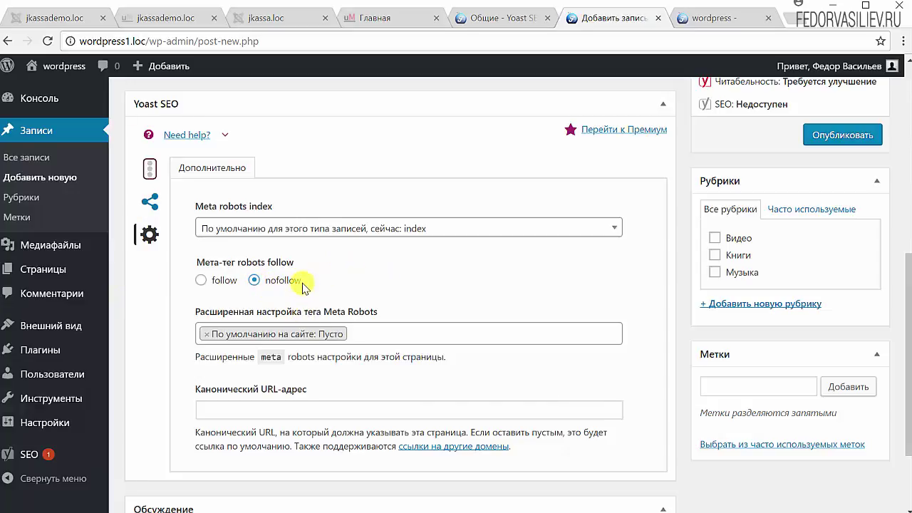
scroll(304, 285, "up", 10)
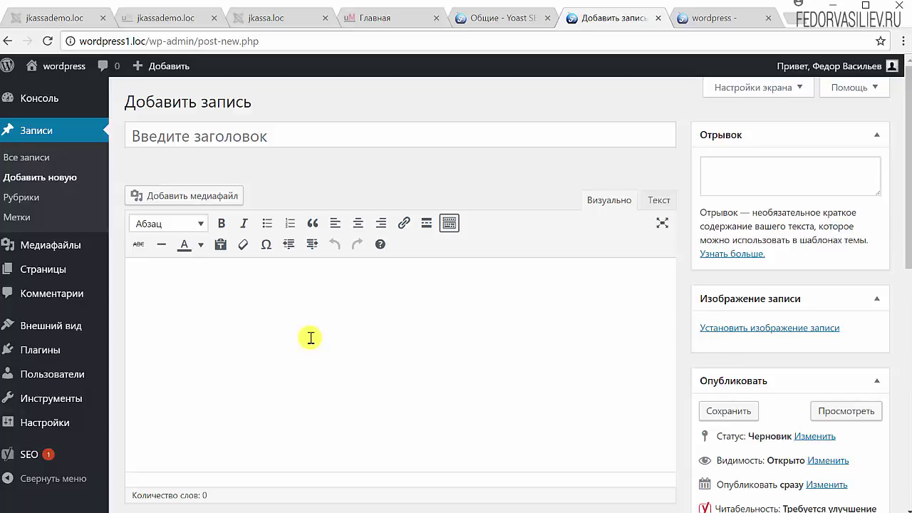
scroll(311, 338, "down", 3)
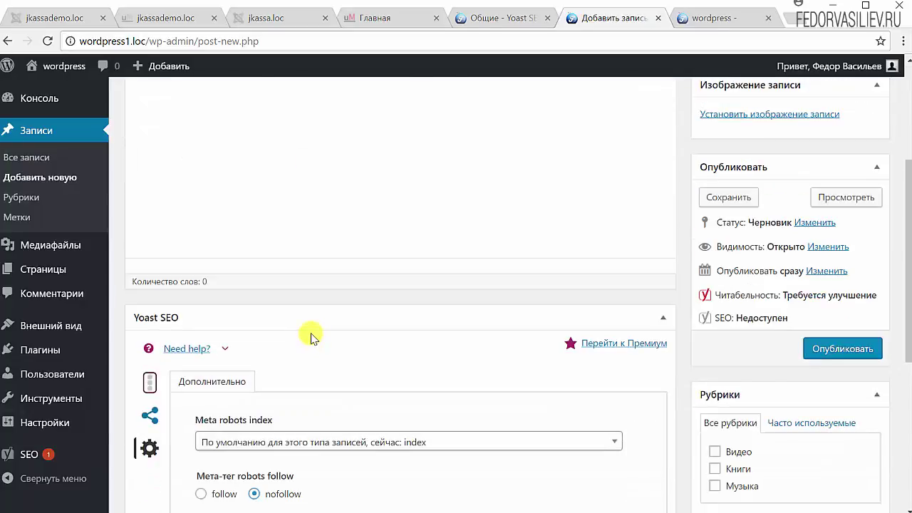
scroll(311, 340, "up", 3)
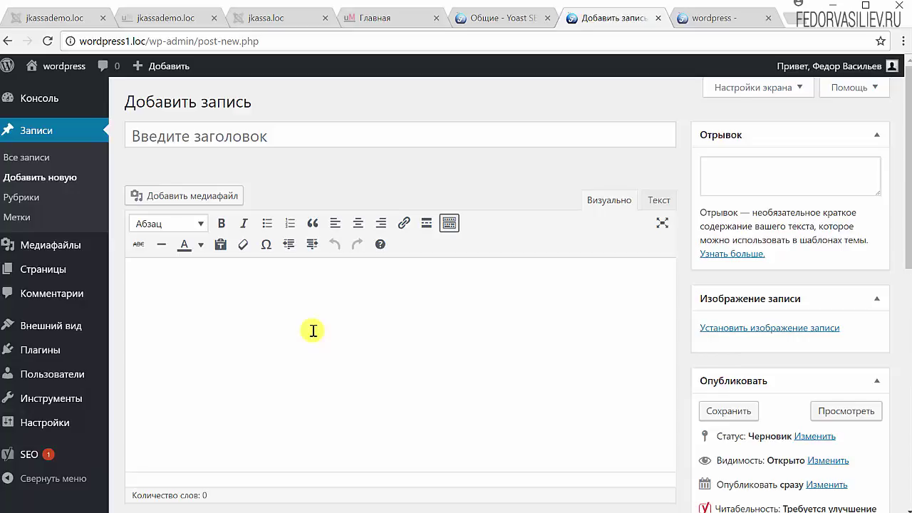
scroll(328, 310, "down", 6)
scroll(328, 301, "up", 6)
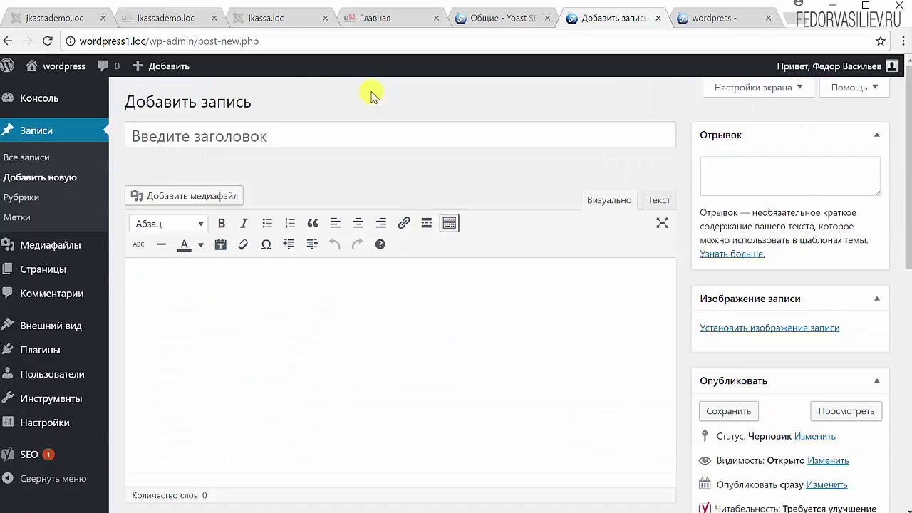
scroll(351, 230, "down", 6)
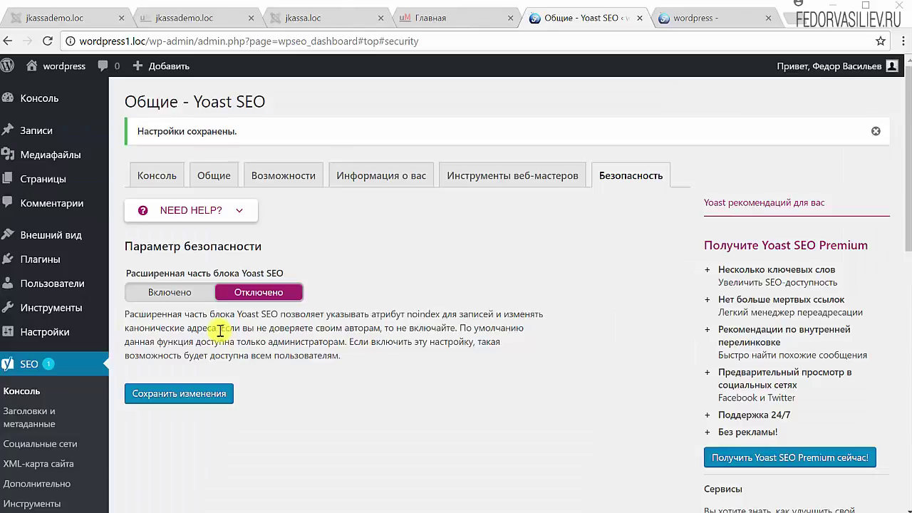
left_click_drag(221, 328, 505, 314)
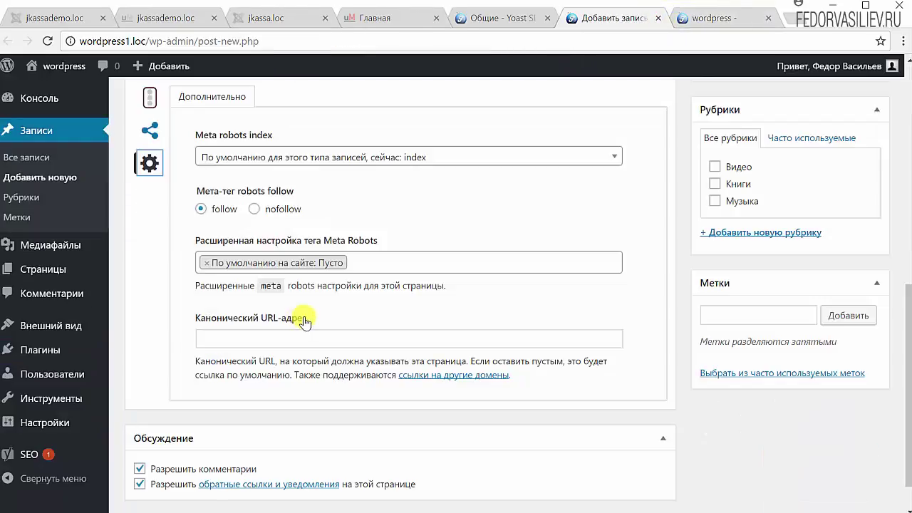
Inspect the new post's Канонический URL-адрес field, then review the Yoast security settings below
left_click_drag(314, 318, 191, 327)
left_click(285, 338)
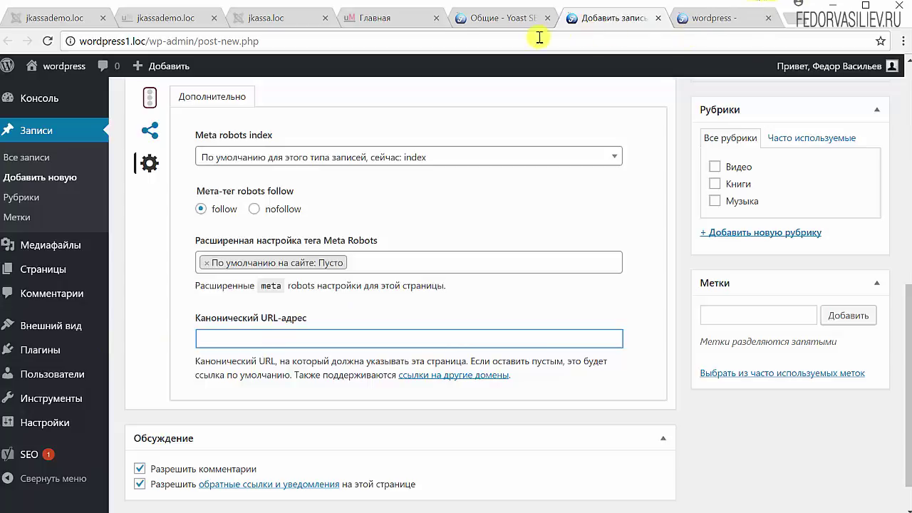
left_click(499, 23)
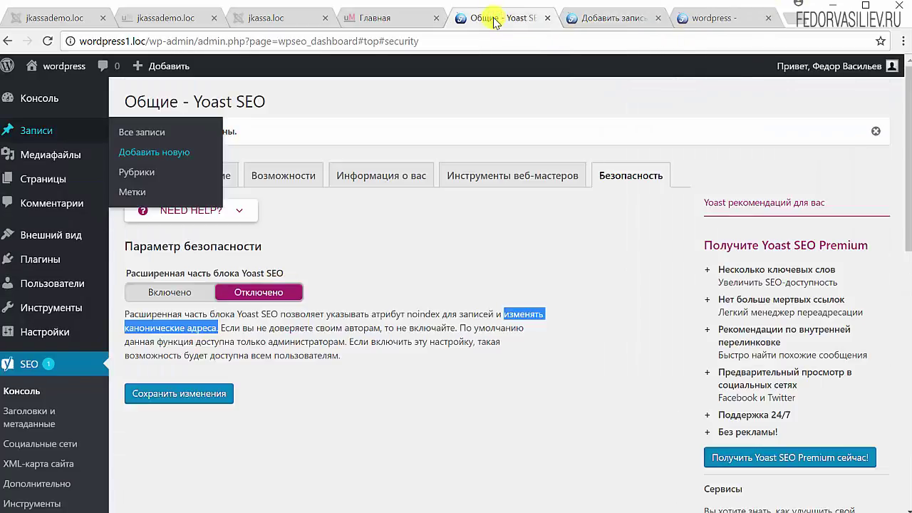
left_click(343, 255)
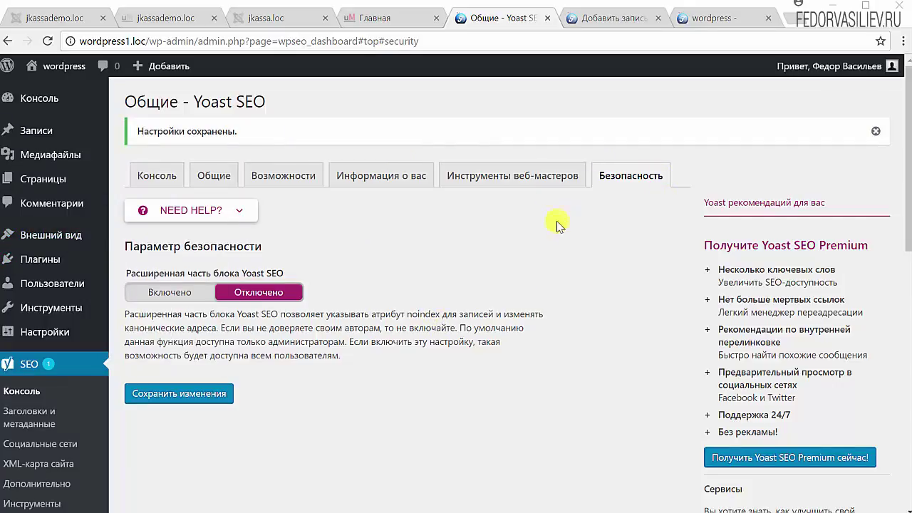
scroll(528, 276, "down", 2)
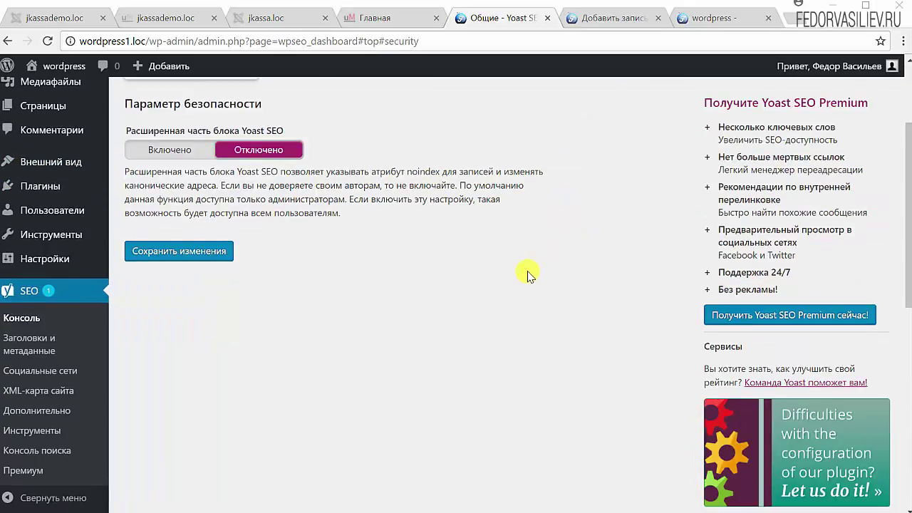
scroll(296, 397, "down", 1)
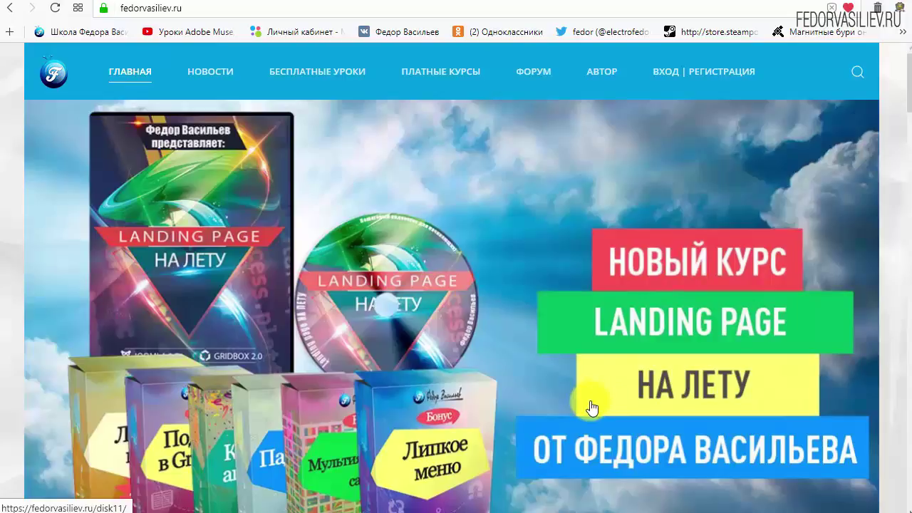
Open the fedorvasiliev.ru Вход | Регистрация page and scroll to the Логин and Пароль form
mouse_move(179, 53)
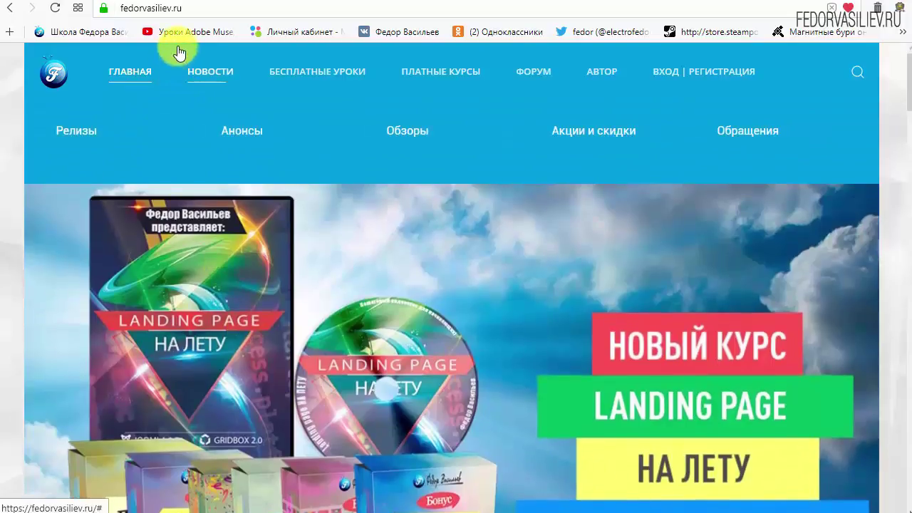
left_click(198, 6)
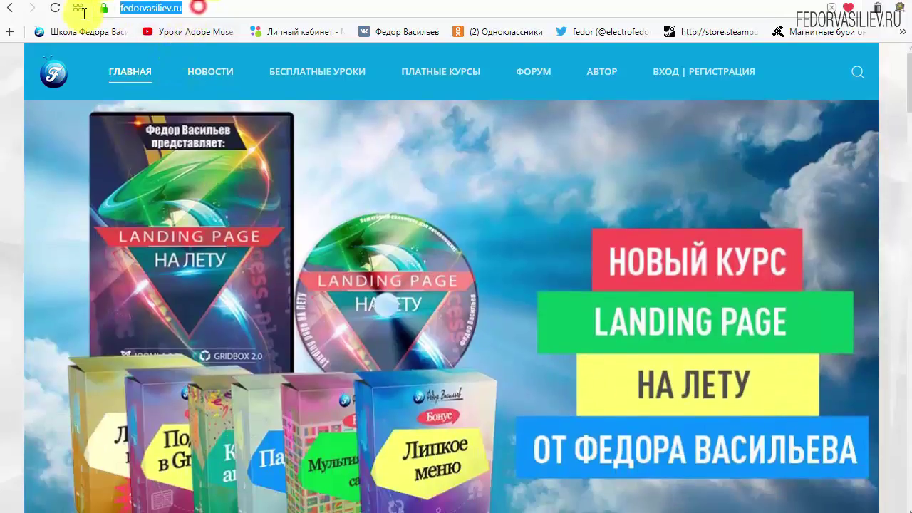
left_click(183, 8)
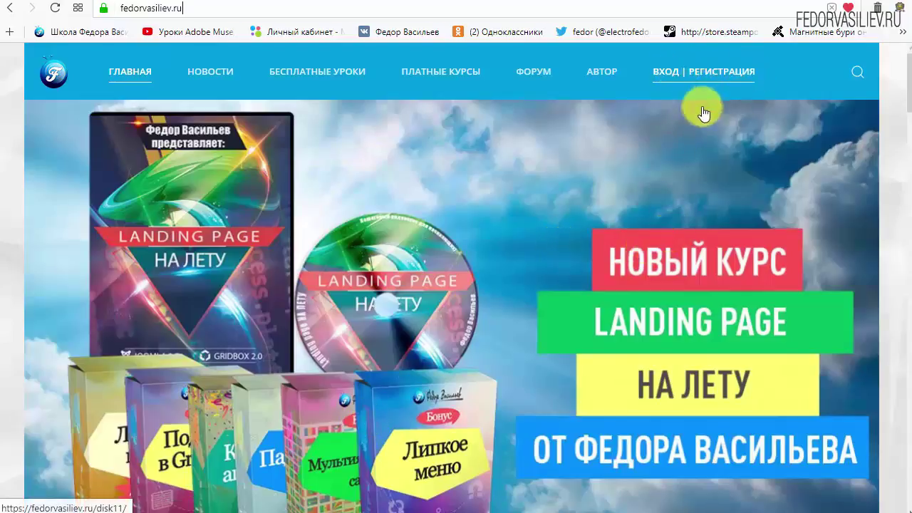
left_click(671, 72)
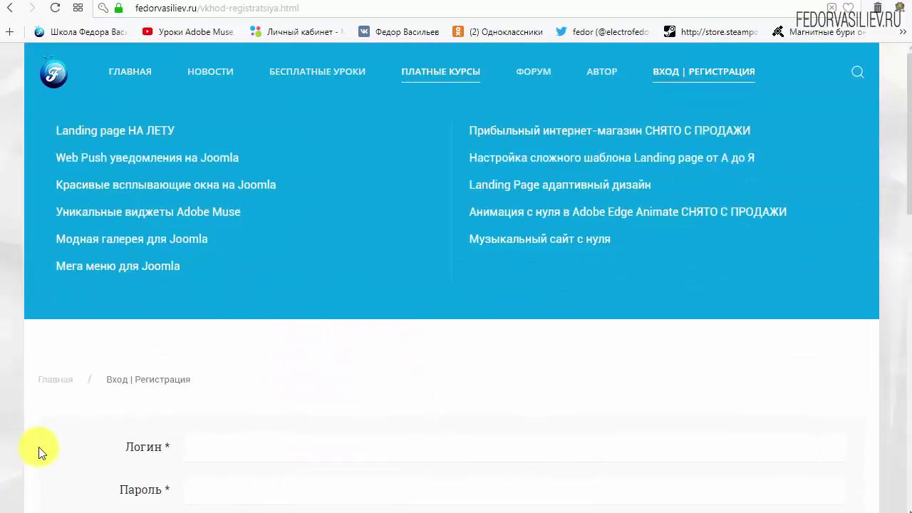
scroll(40, 448, "down", 4)
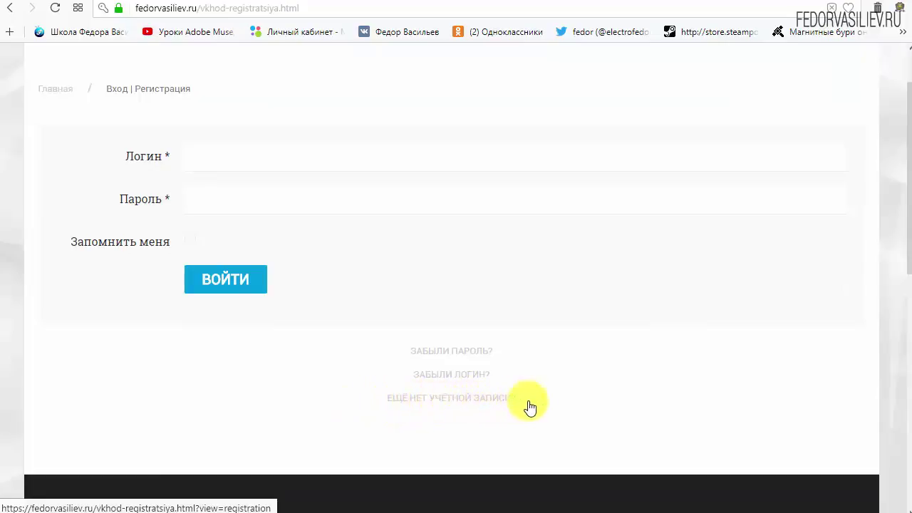
Open the registration form and enter the name, login and the account password twice
left_click(427, 398)
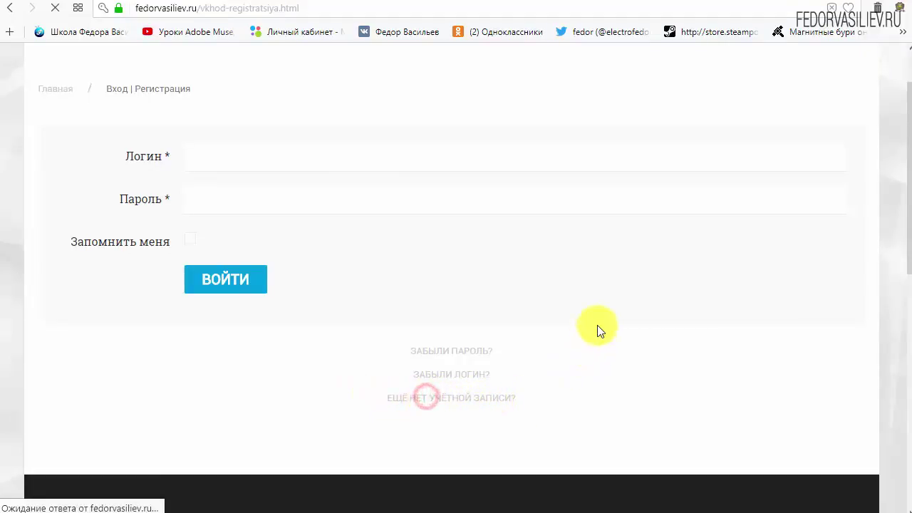
scroll(456, 193, "down", 2)
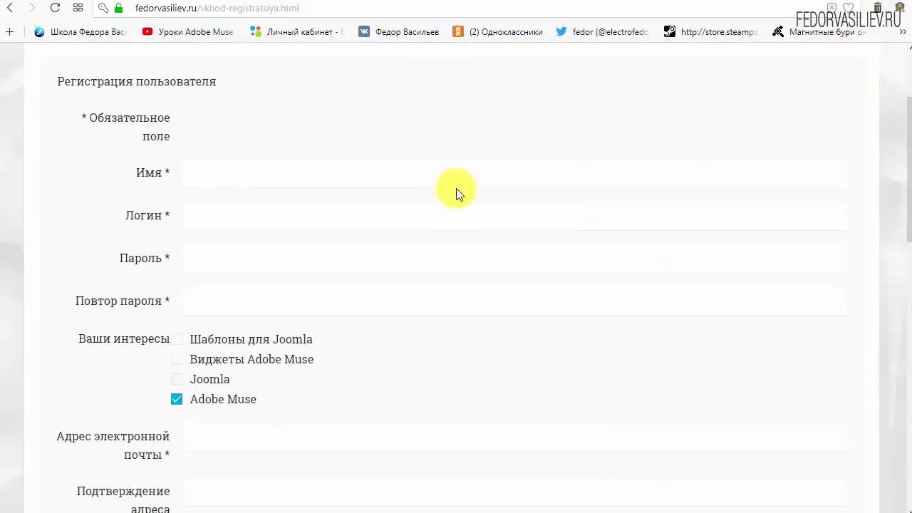
left_click(245, 176)
type("wp")
left_click(262, 221)
type("w")
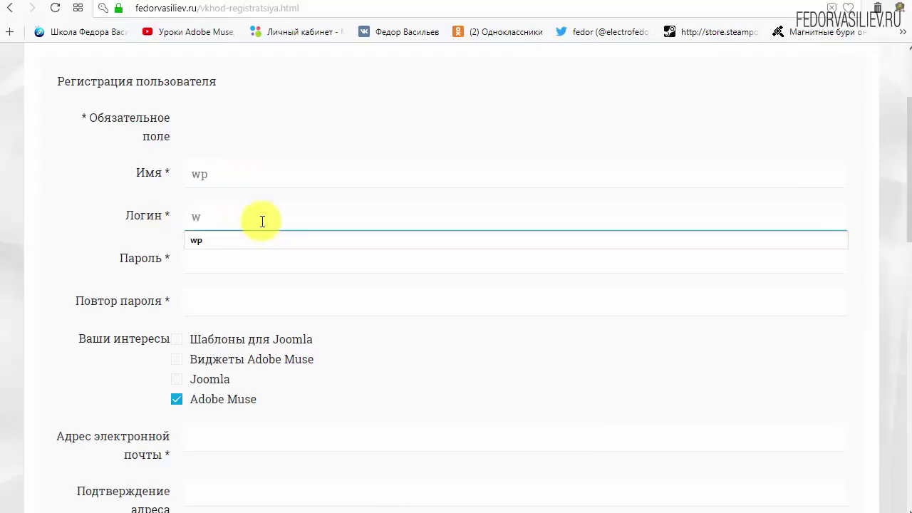
type("p")
left_click(340, 114)
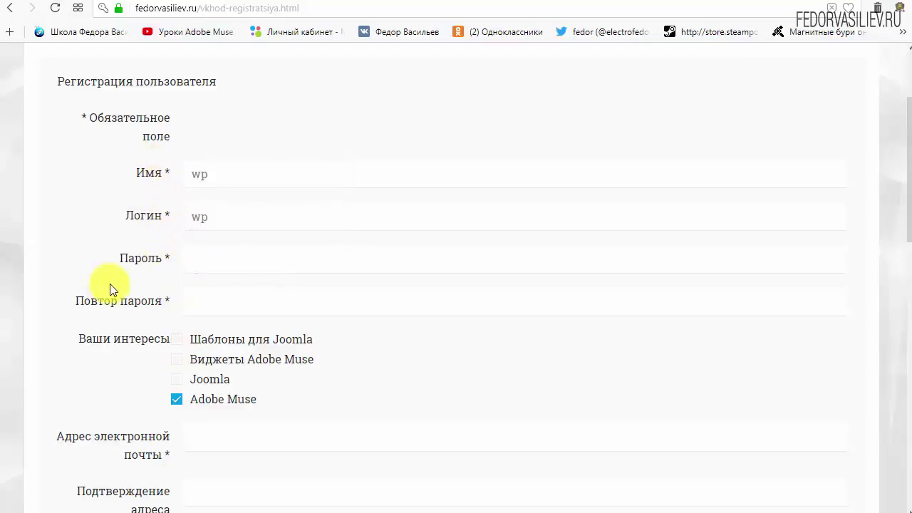
left_click(218, 259)
type("123456")
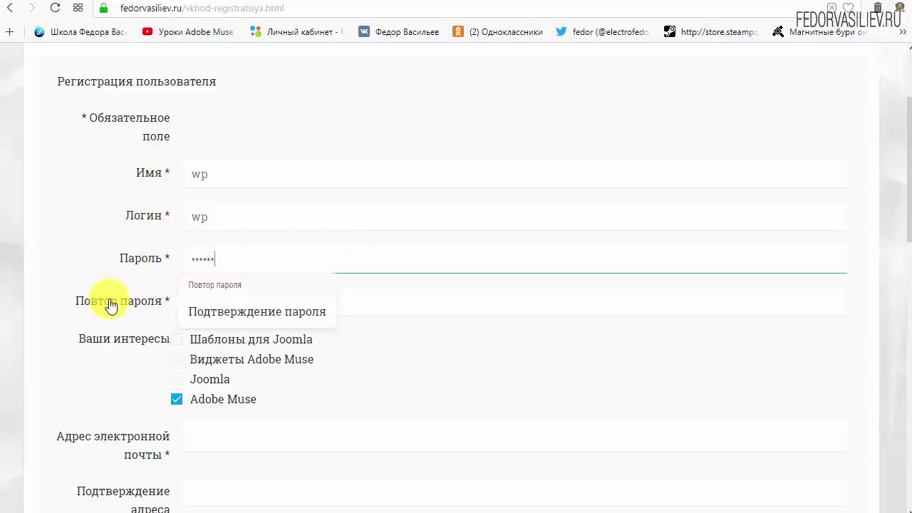
left_click(230, 306)
key("Down")
key("Return")
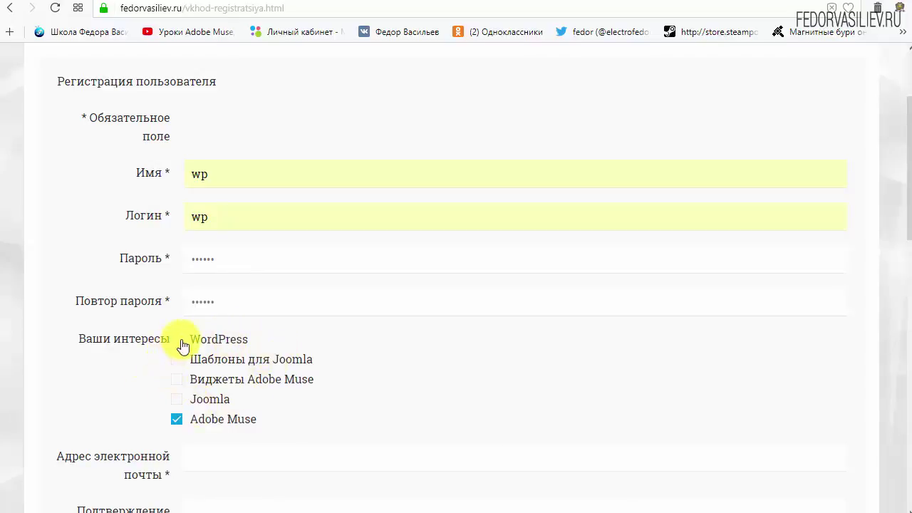
Tick WordPress and untick Adobe Muse under interests, then scroll down the form
left_click_drag(188, 340, 211, 342)
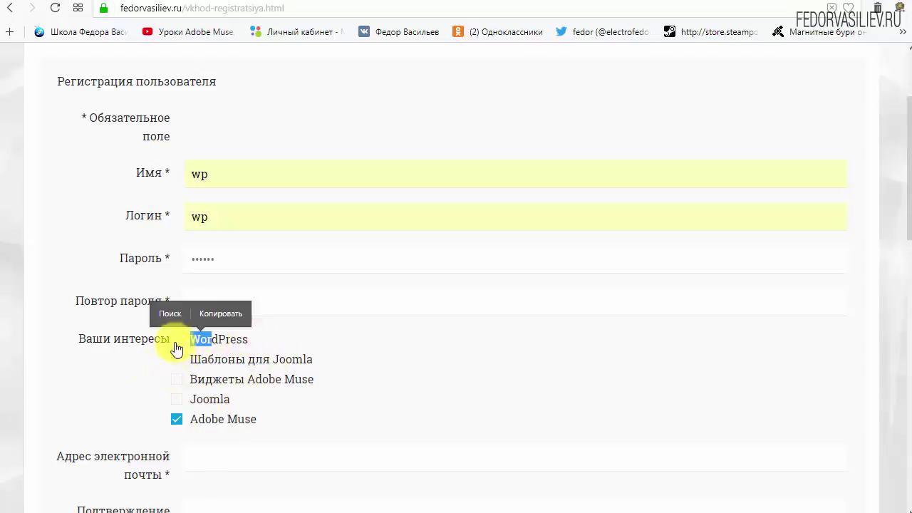
left_click(176, 338)
left_click(270, 342)
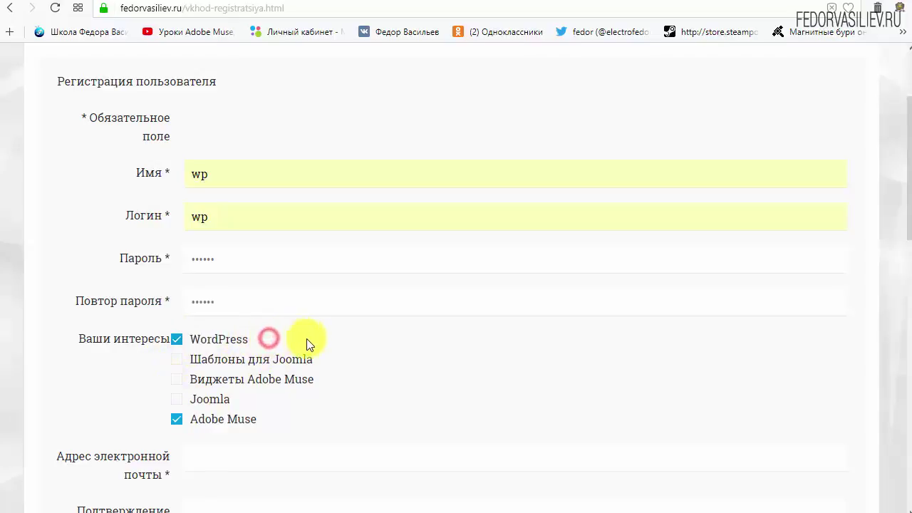
left_click(177, 420)
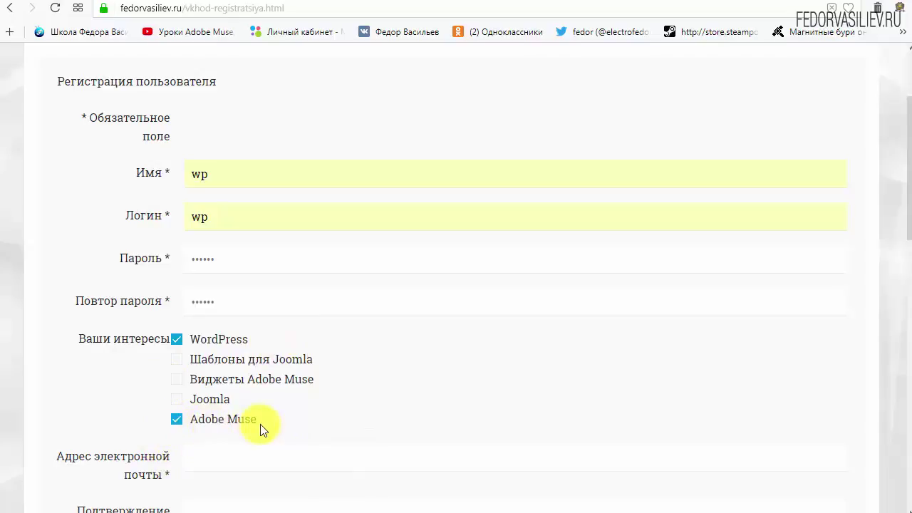
left_click(177, 424)
scroll(413, 371, "down", 4)
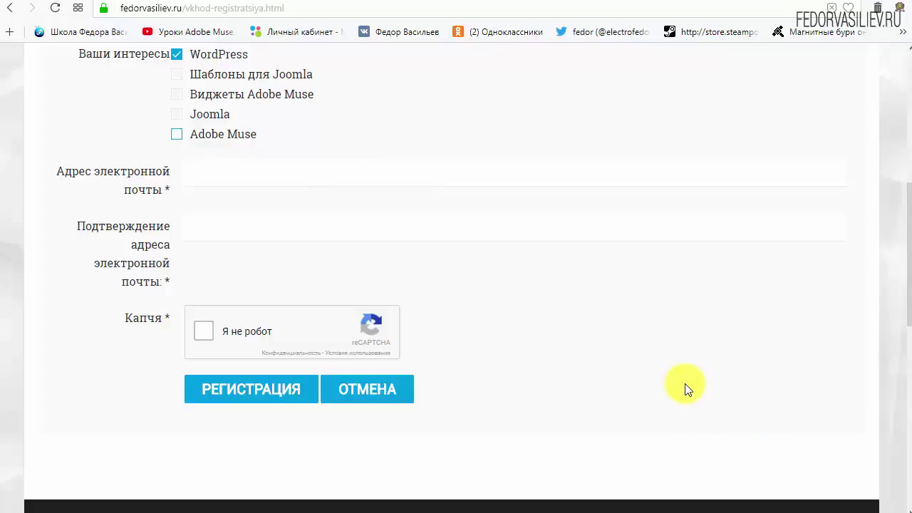
Paste the email address into both the email and email confirmation fields
right_click(238, 177)
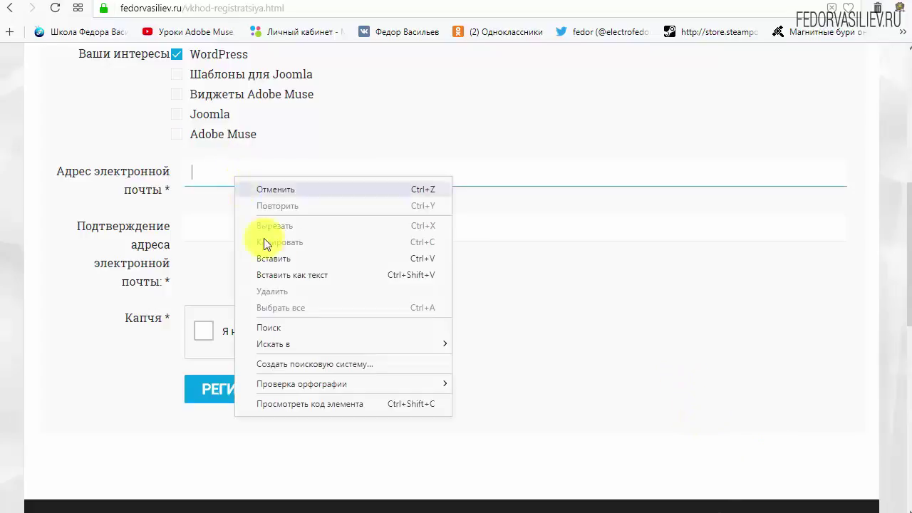
left_click(287, 255)
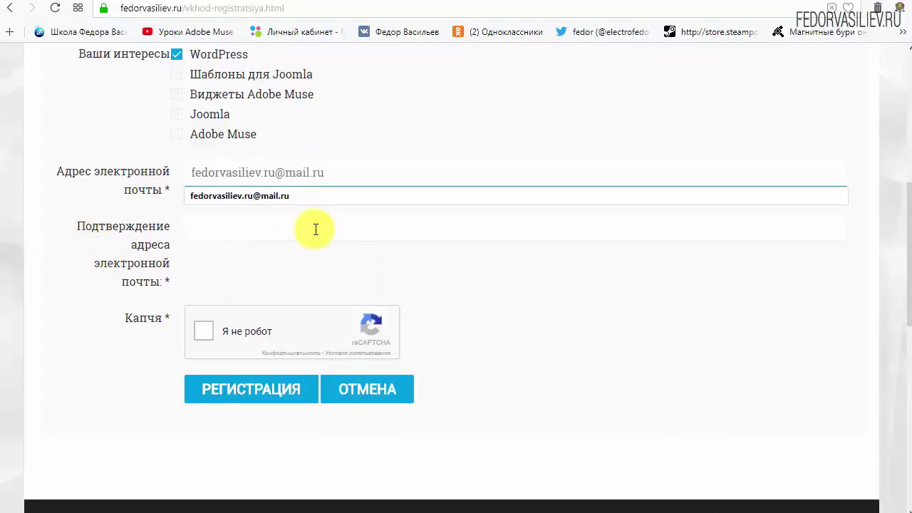
right_click(305, 221)
left_click(346, 300)
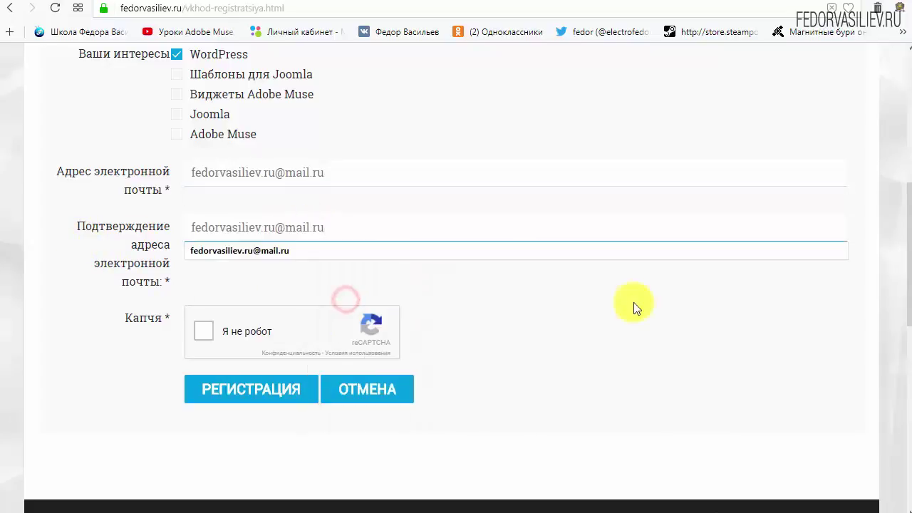
left_click(634, 306)
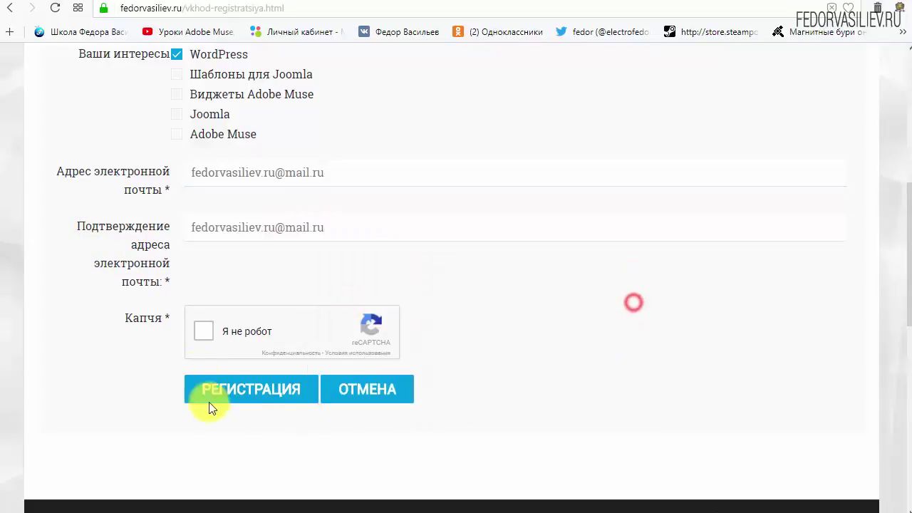
Tick reCAPTCHA, submit the Регистрация form, and switch to the mail.ru inbox
left_click(205, 339)
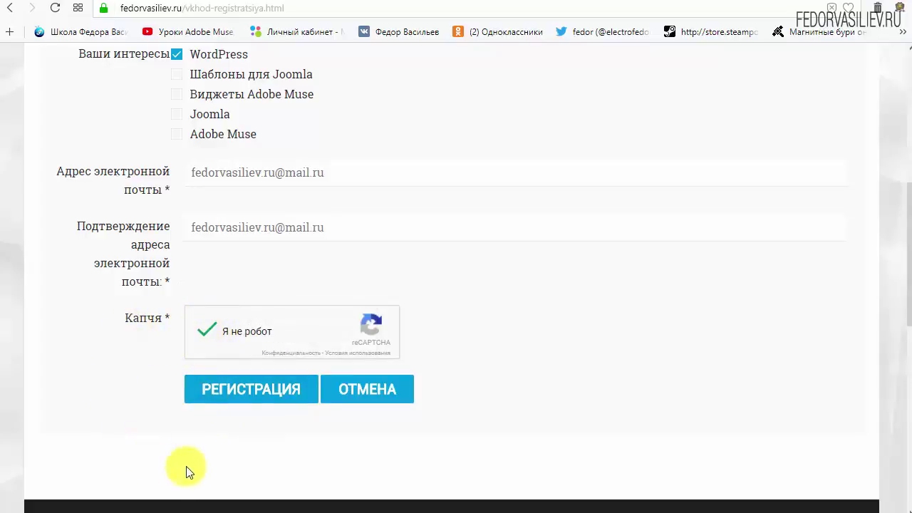
left_click(239, 388)
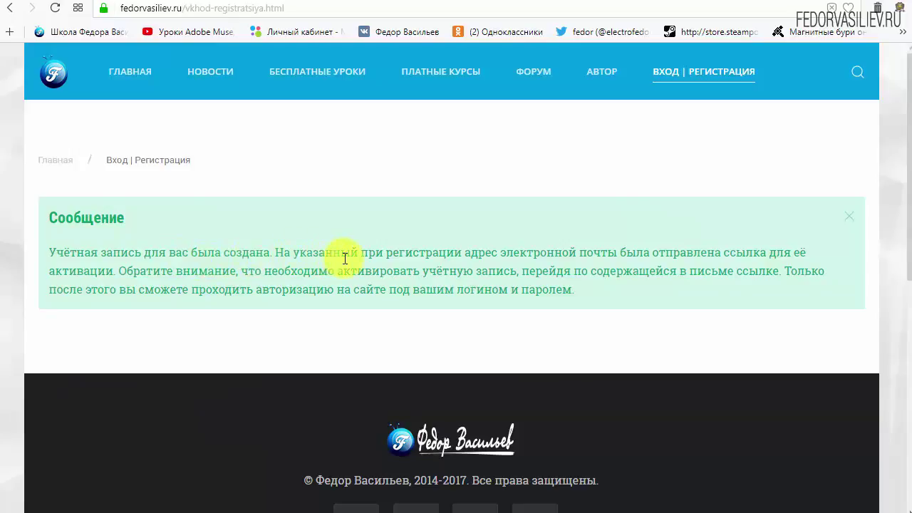
left_click_drag(505, 252, 608, 253)
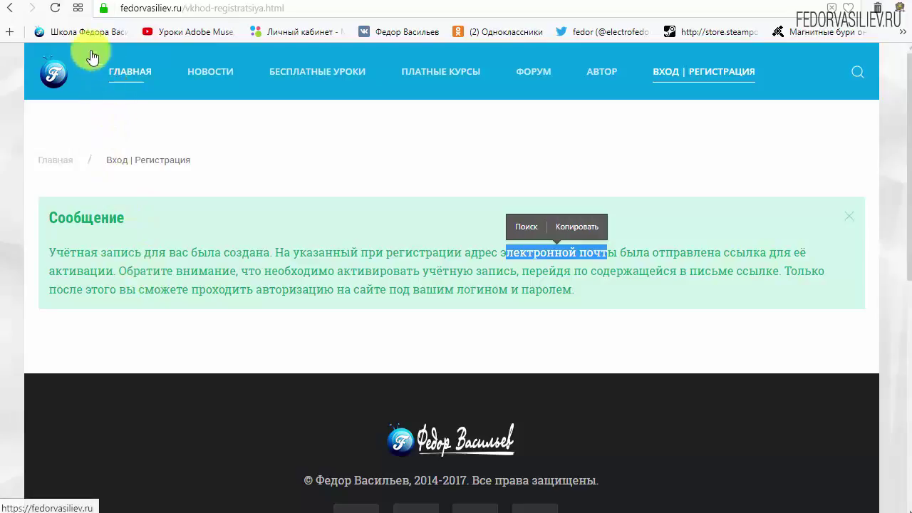
left_click(71, 2)
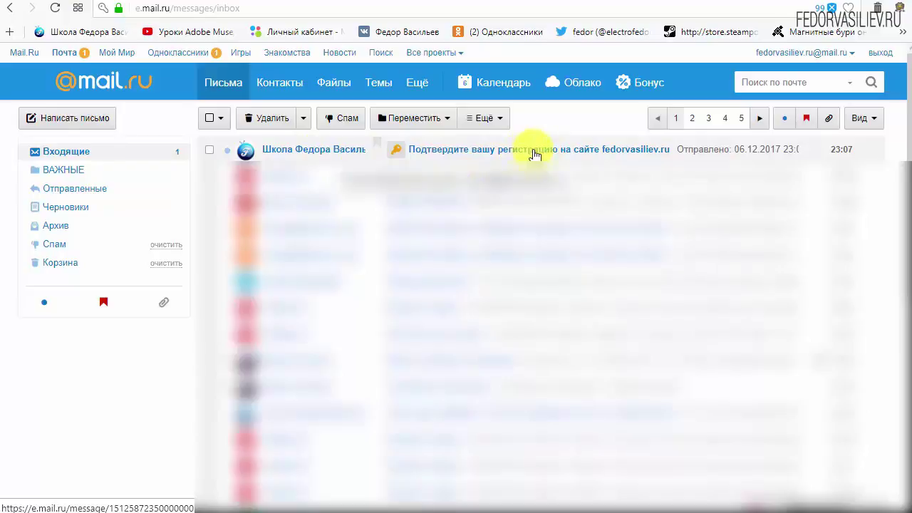
Open the 'Подтвердите вашу регистрацию' email and read through its contents
left_click(296, 151)
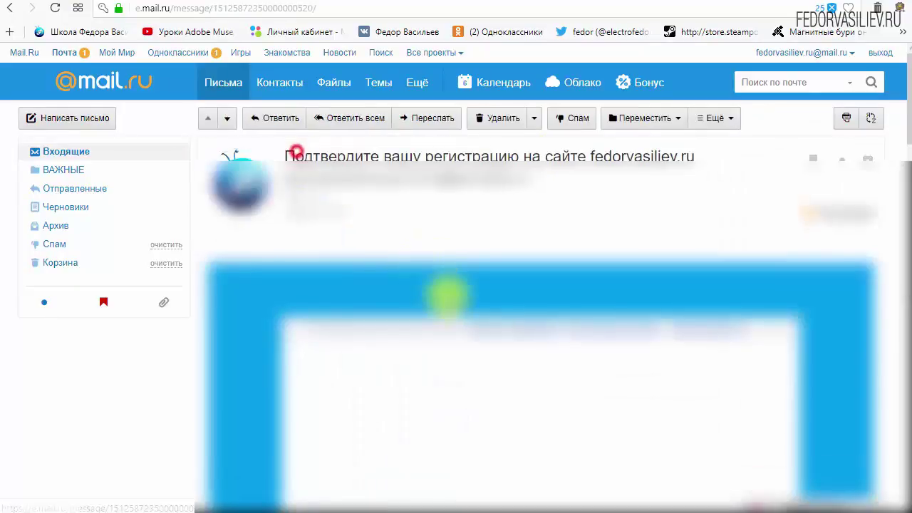
scroll(707, 381, "down", 3)
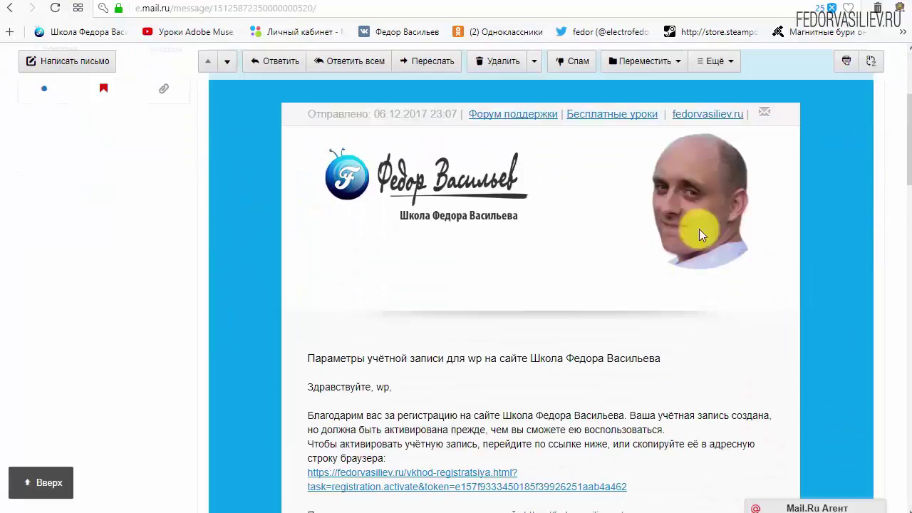
scroll(481, 243, "down", 3)
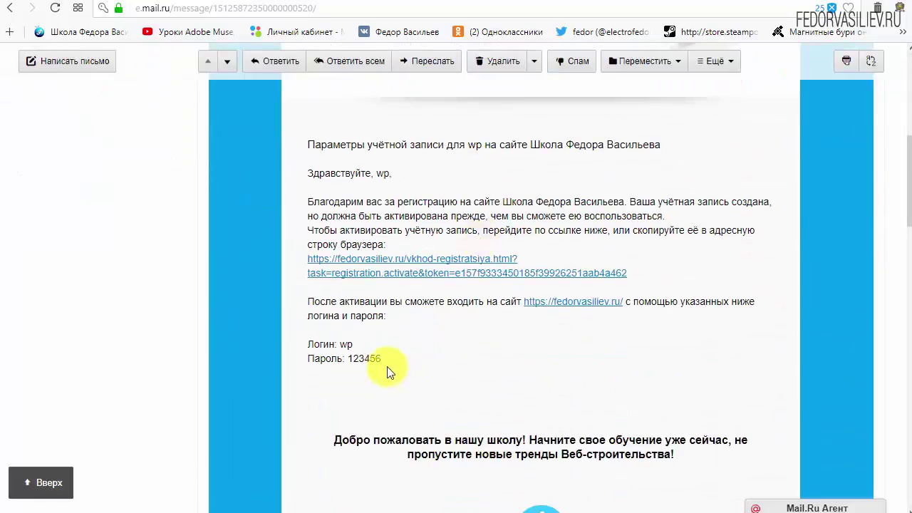
left_click_drag(387, 359, 309, 344)
left_click(467, 350)
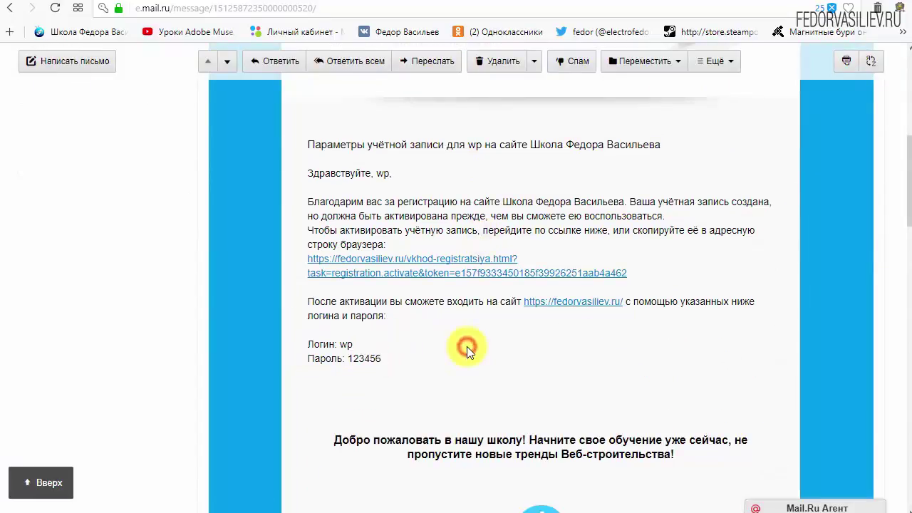
scroll(456, 341, "down", 6)
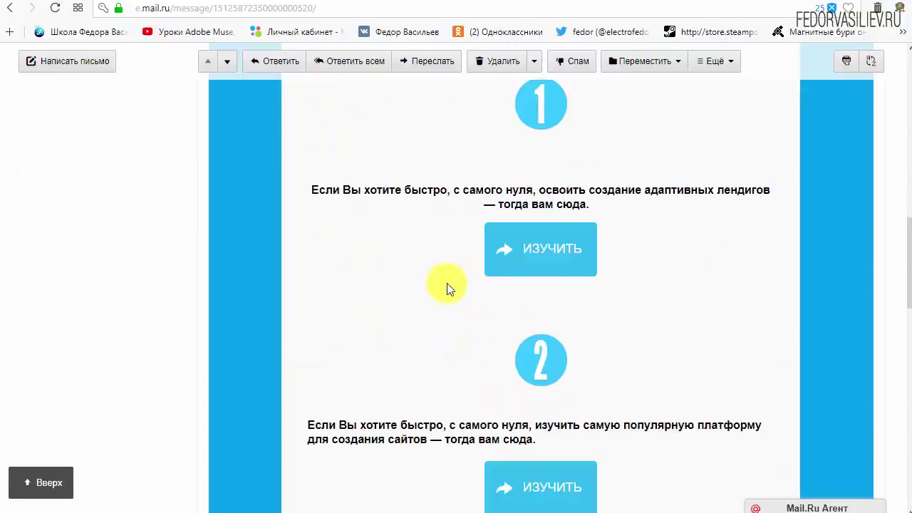
scroll(556, 257, "down", 5)
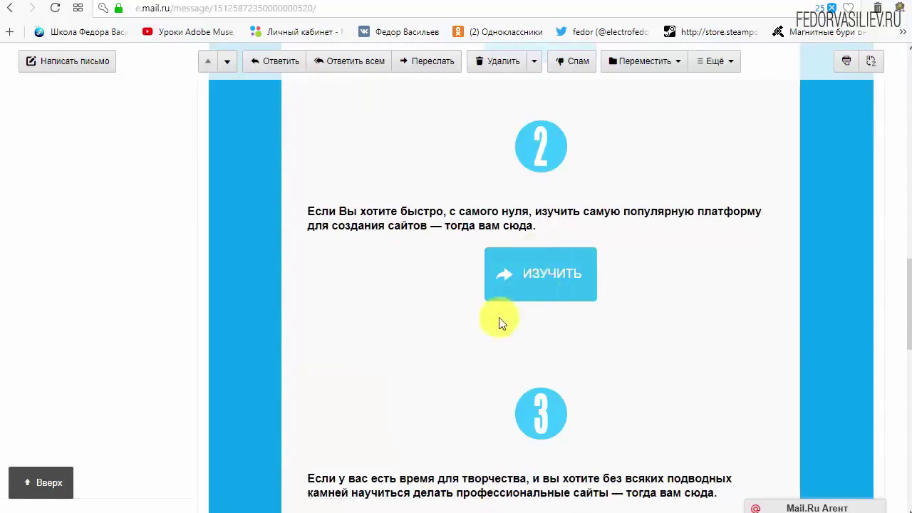
scroll(464, 342, "up", 7)
scroll(396, 357, "up", 4)
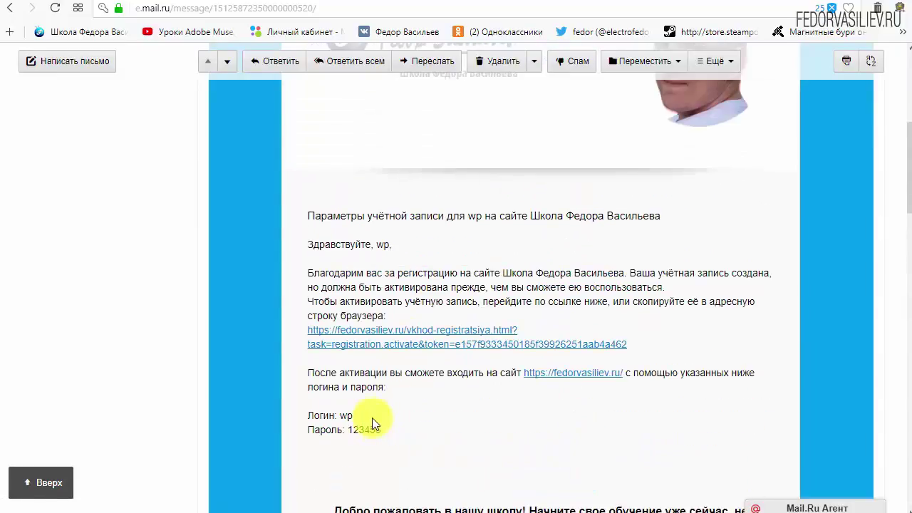
Follow the activation link in the email to activate the fedorvasiliev.ru account
left_click_drag(623, 346, 400, 330)
left_click(588, 323)
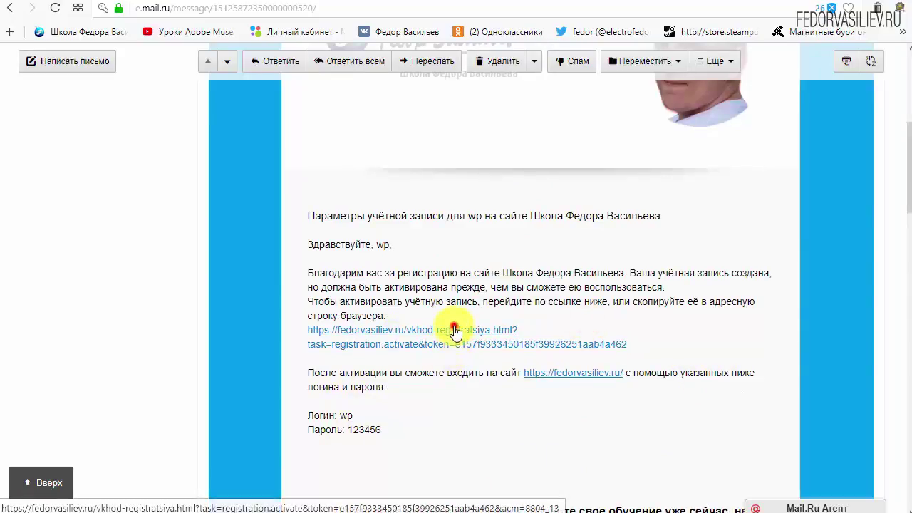
left_click(451, 341)
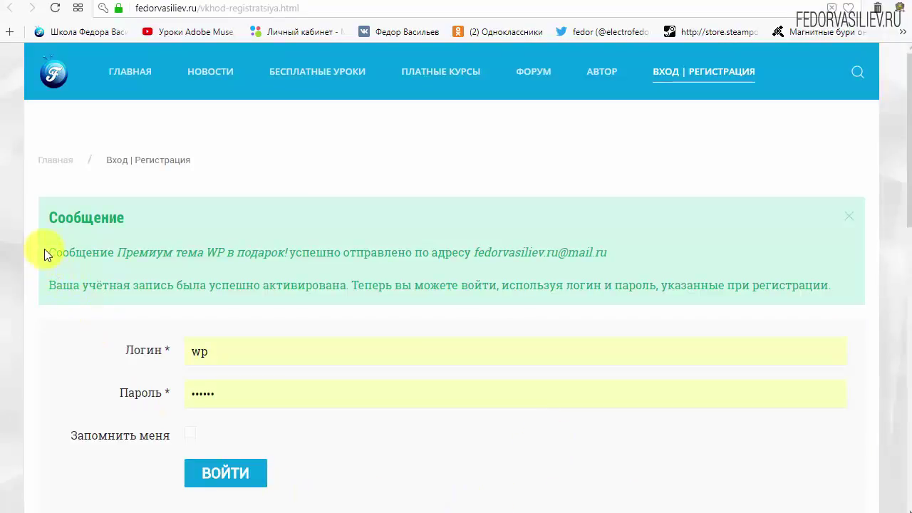
Return to mail.ru's Входящие list to find the new 'Премиум тема WP в подарок!' email
left_click_drag(47, 217, 168, 216)
left_click(170, 215)
left_click_drag(52, 252, 122, 254)
left_click(126, 255)
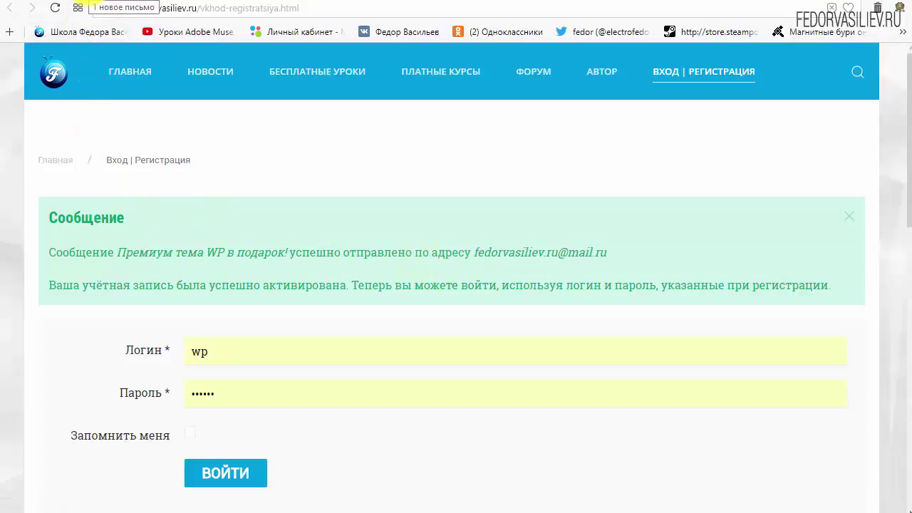
left_click(78, 8)
scroll(274, 288, "up", 5)
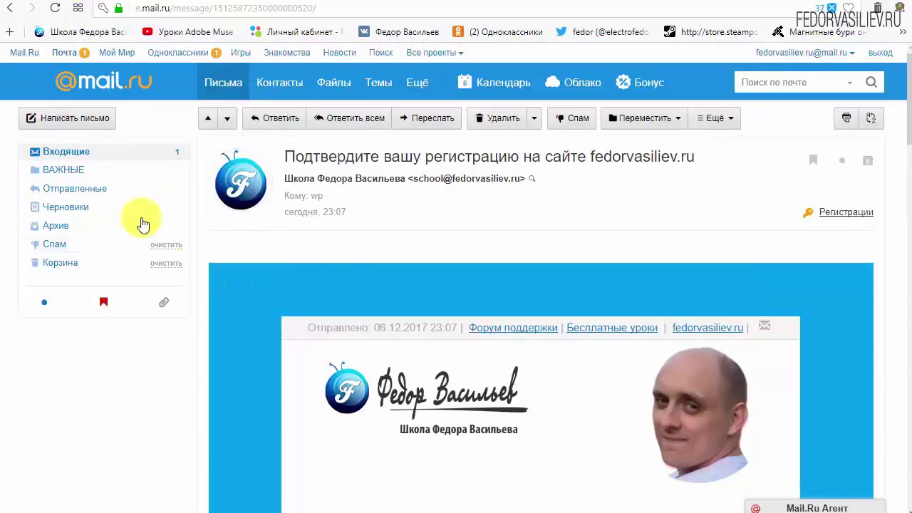
left_click(79, 157)
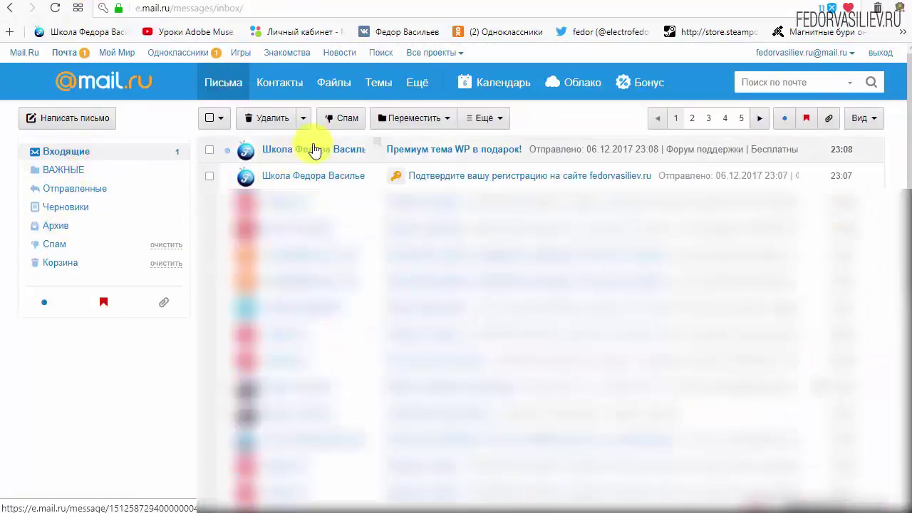